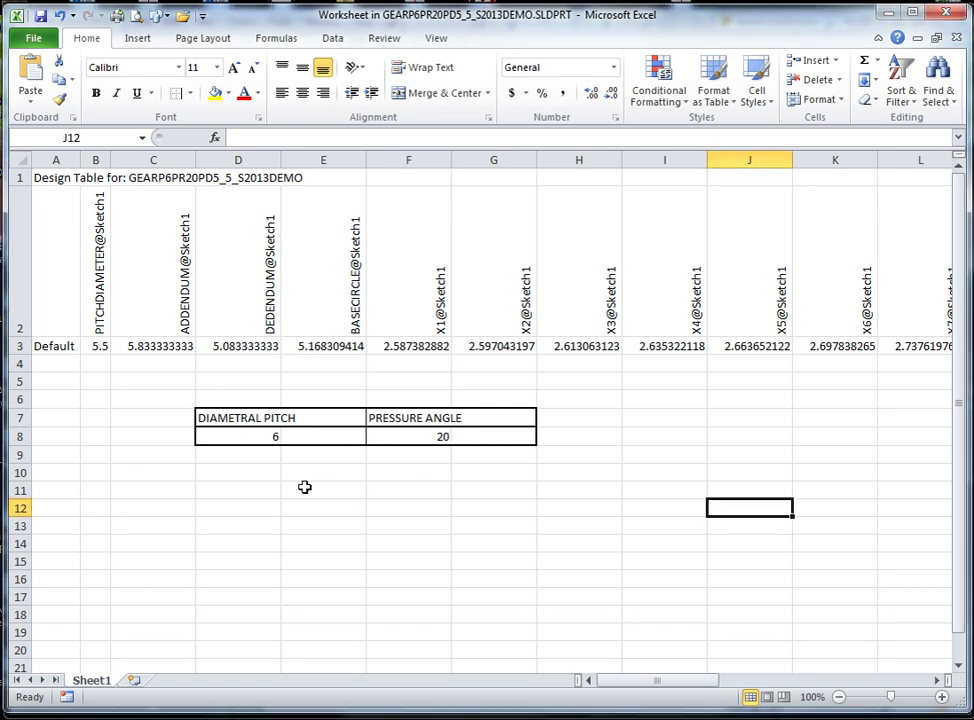
Enter the column headings POINTS, THETA, X and Y in cells E11 to H11.
{"action": "left_click", "coordinate": [335, 493]}
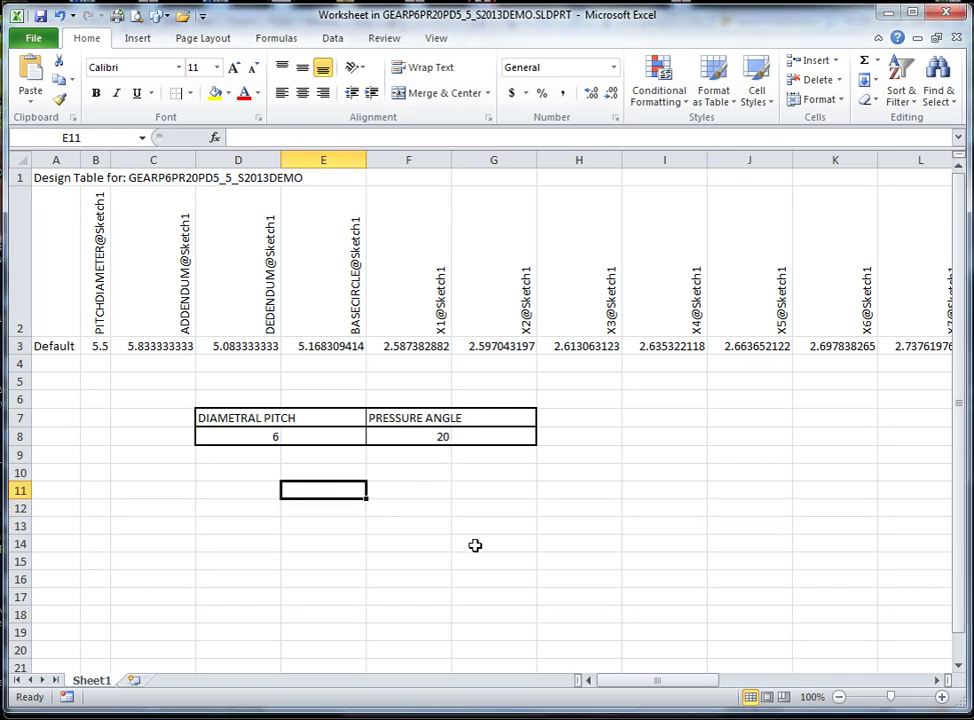
{"action": "type", "text": "POINTS"}
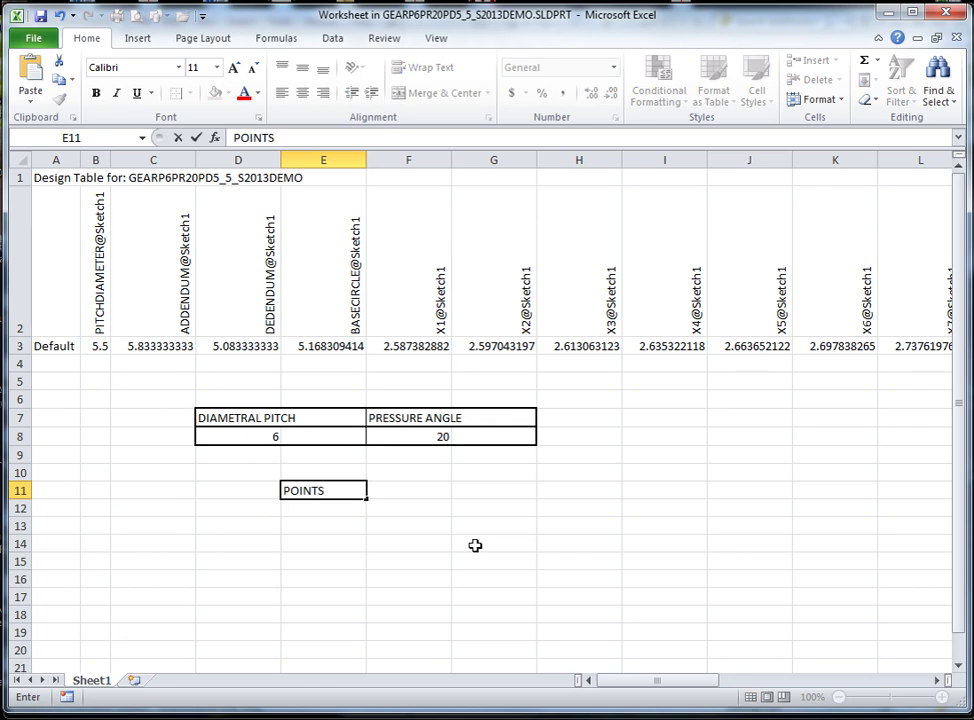
{"action": "key", "text": "Tab"}
{"action": "type", "text": "TH"}
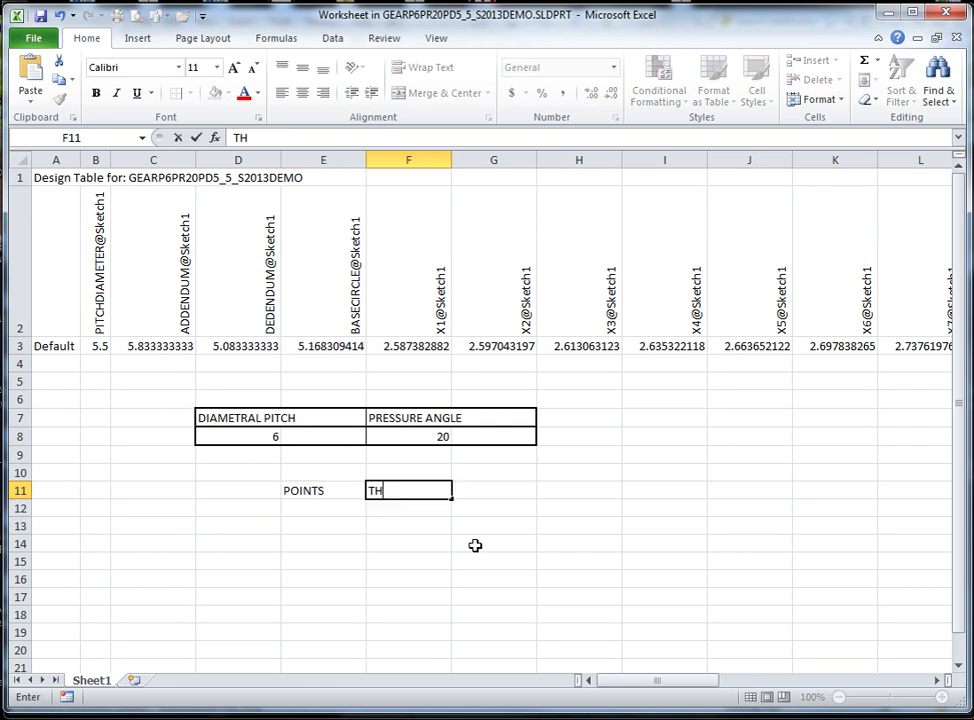
{"action": "type", "text": "ETA"}
{"action": "key", "text": "Tab"}
{"action": "type", "text": "X"}
{"action": "key", "text": "Tab"}
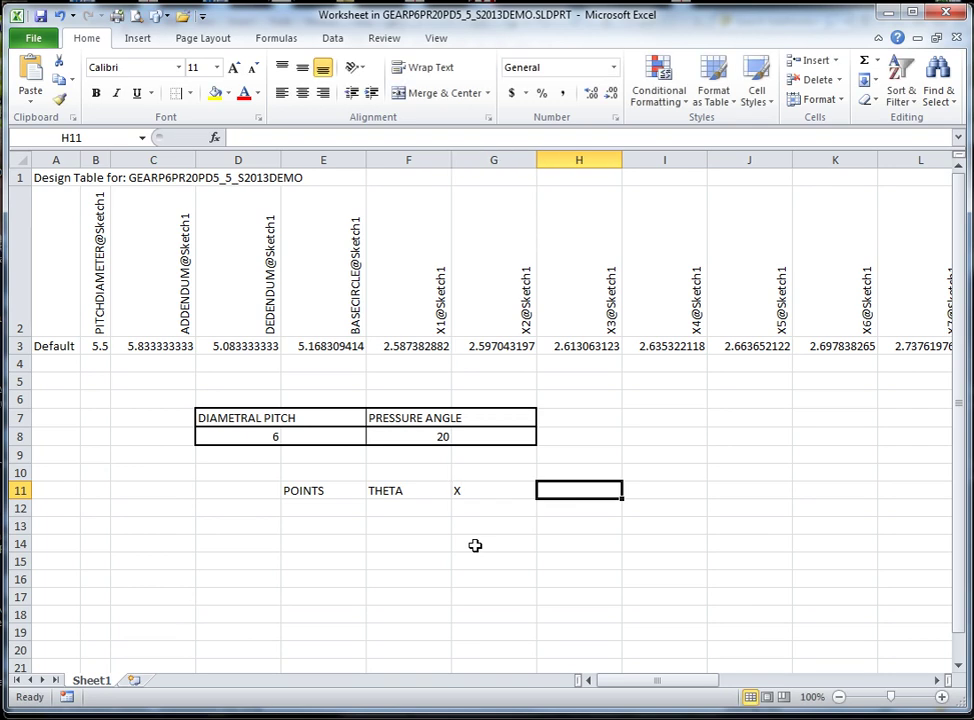
{"action": "type", "text": "Y"}
{"action": "key", "text": "Return"}
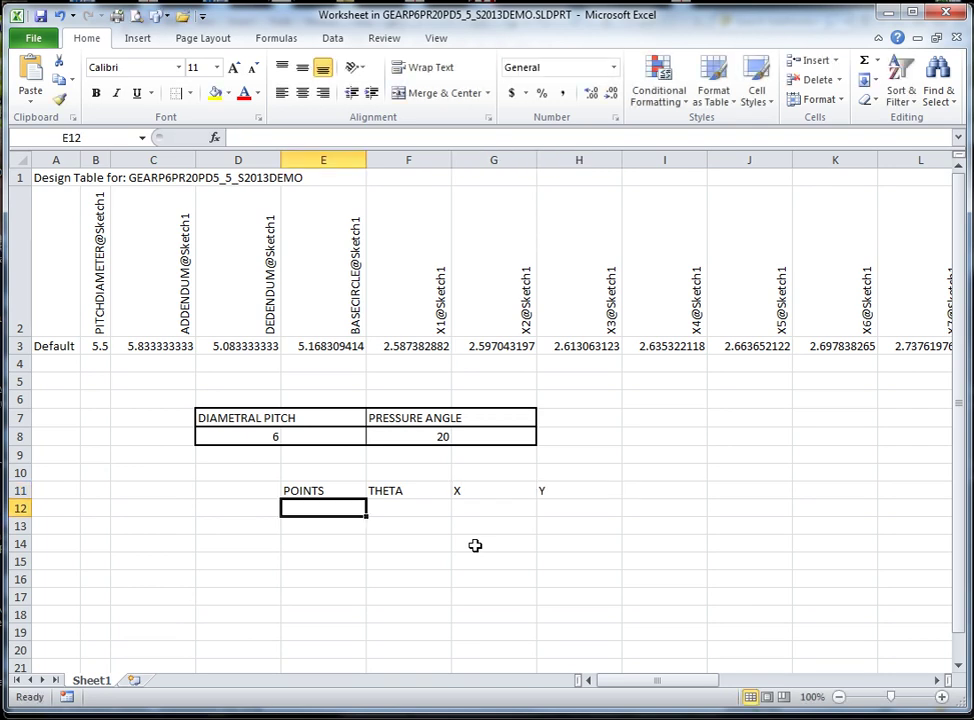
Number the points 1 to 11 down the POINTS column in E12:E22 by extending a series from 1 and 2.
{"action": "type", "text": "1"}
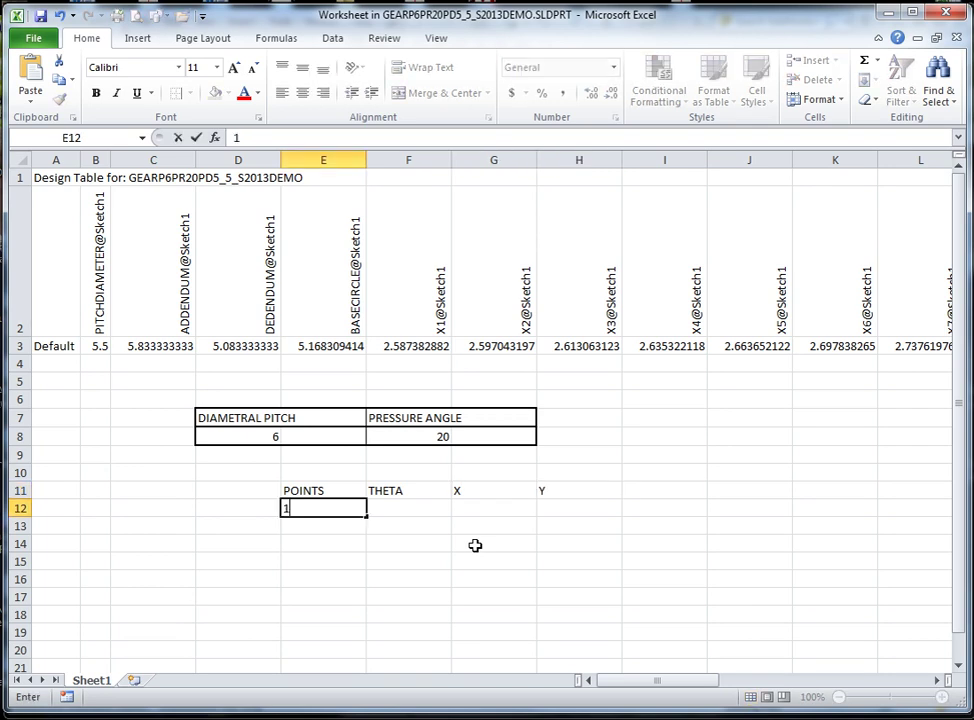
{"action": "key", "text": "Return"}
{"action": "type", "text": "2"}
{"action": "key", "text": "Return"}
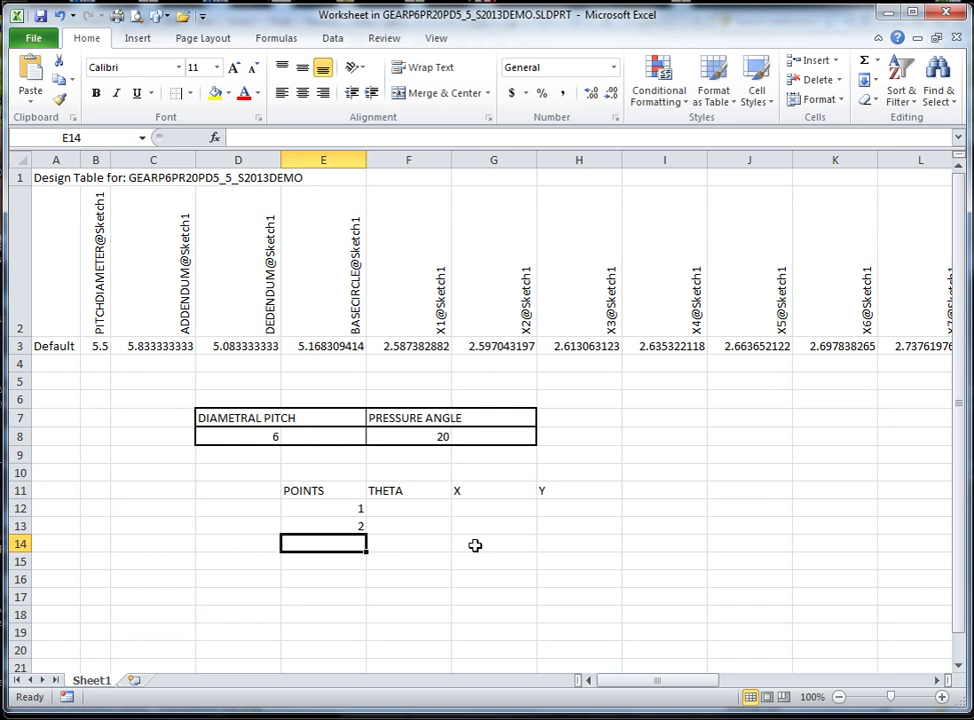
{"action": "scroll", "coordinate": [473, 545], "scroll_direction": "down", "scroll_amount": 1}
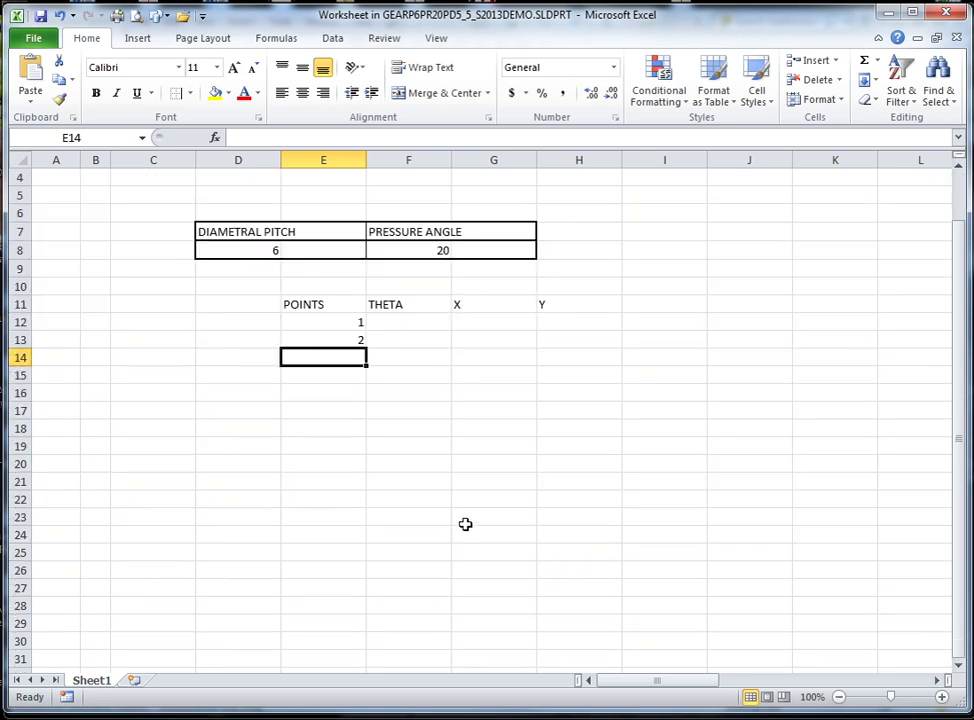
{"action": "left_click_drag", "start_coordinate": [339, 322], "coordinate": [340, 337]}
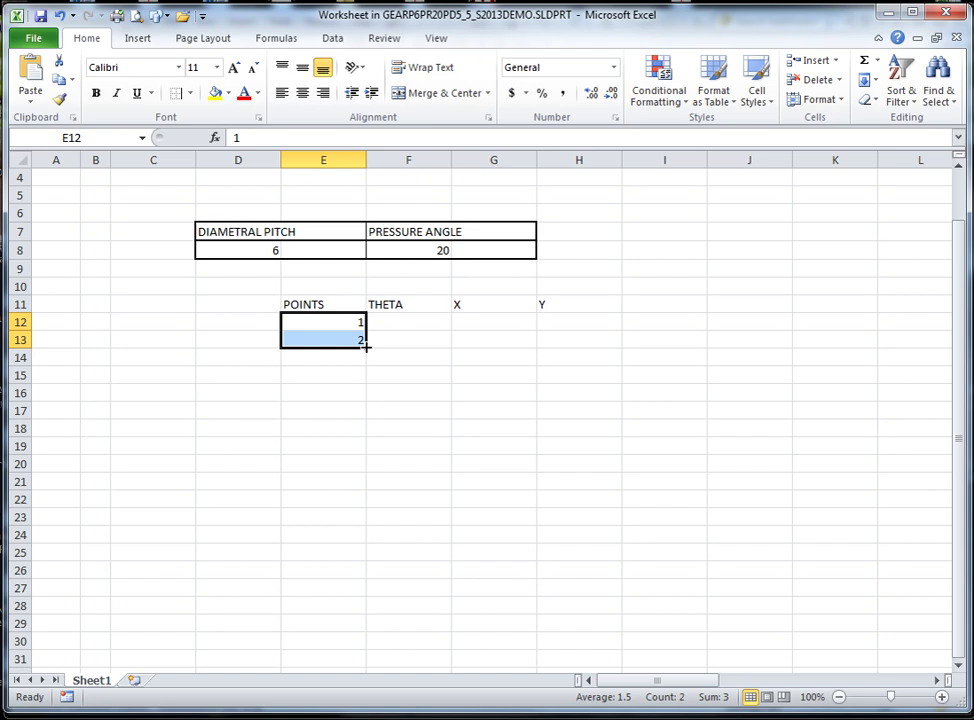
{"action": "left_click_drag", "start_coordinate": [366, 346], "coordinate": [372, 507]}
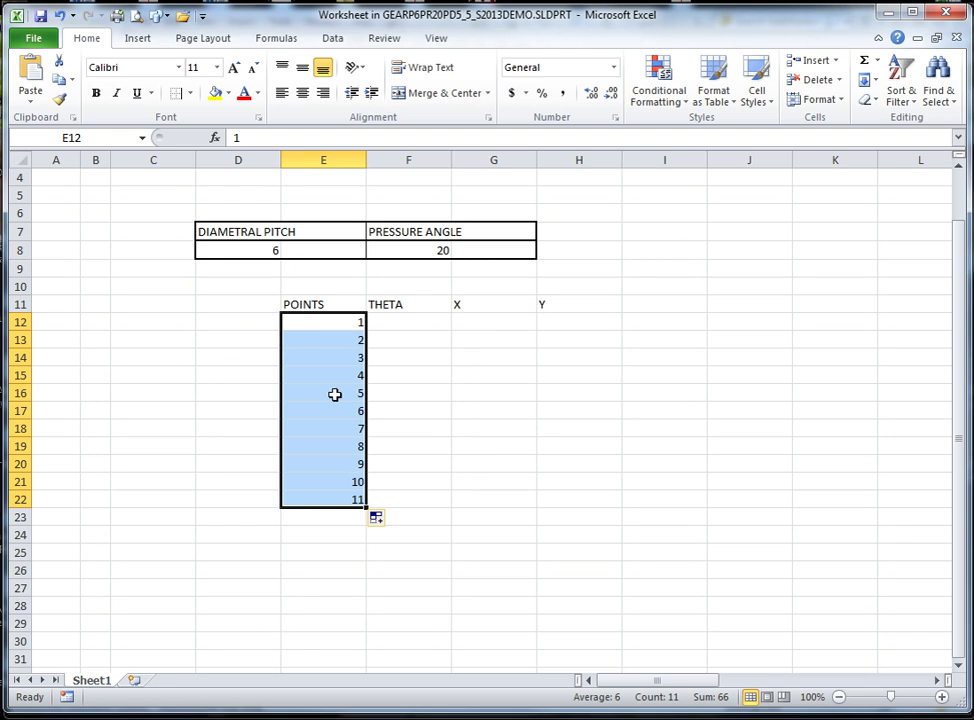
{"action": "left_click", "coordinate": [484, 500]}
Fill the THETA column F12:F22 with values from 0.05 to 0.55 in increments of 0.05.
{"action": "left_click", "coordinate": [400, 326]}
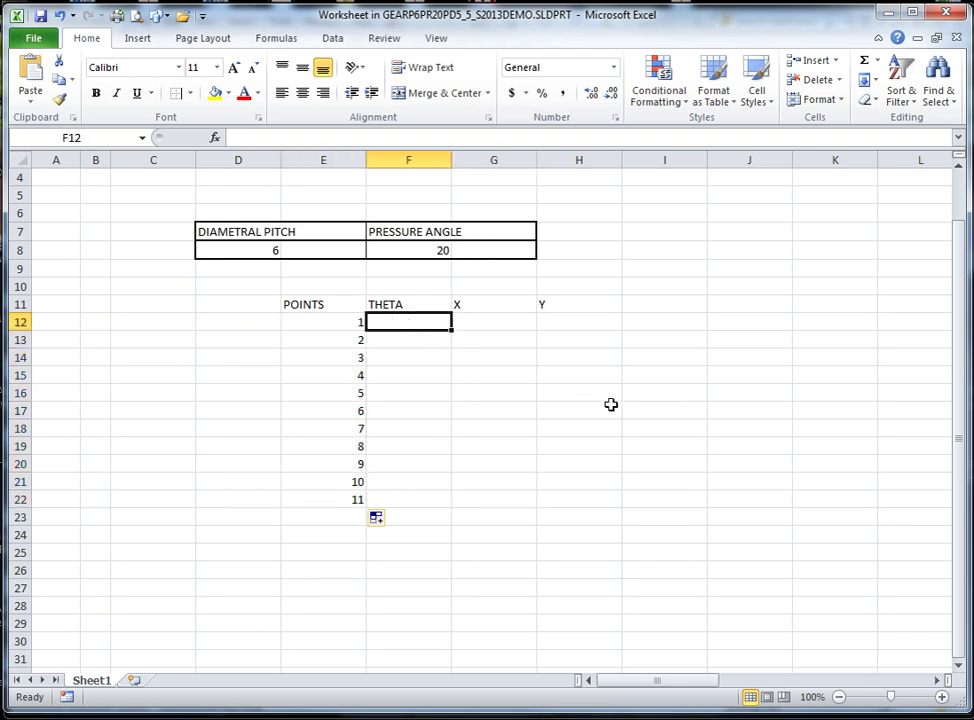
{"action": "type", "text": ".05"}
{"action": "key", "text": "Return"}
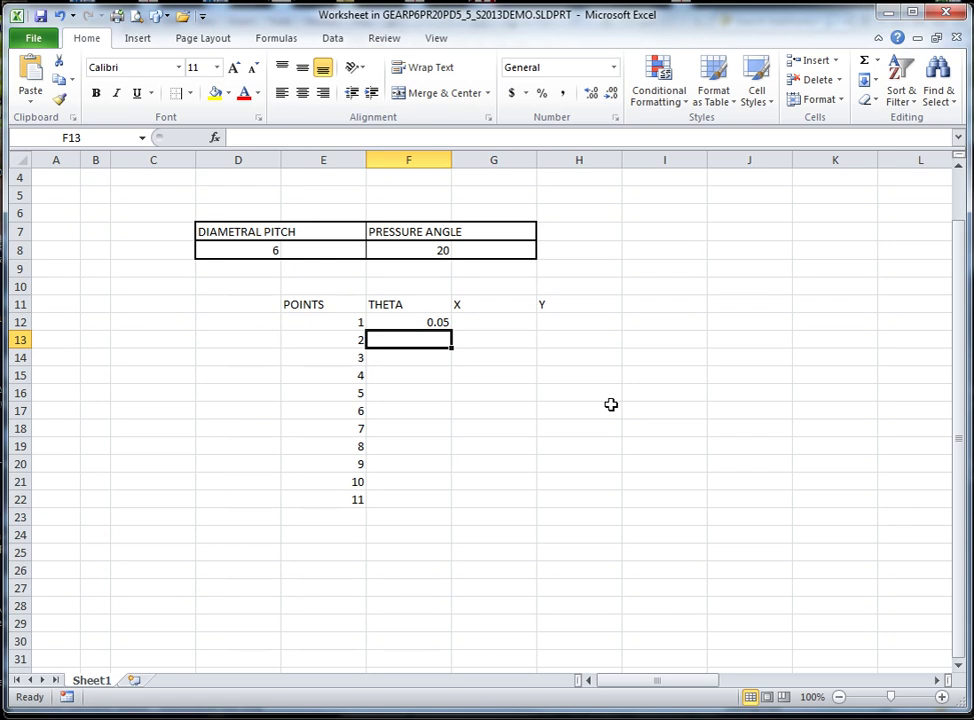
{"action": "type", "text": ".1"}
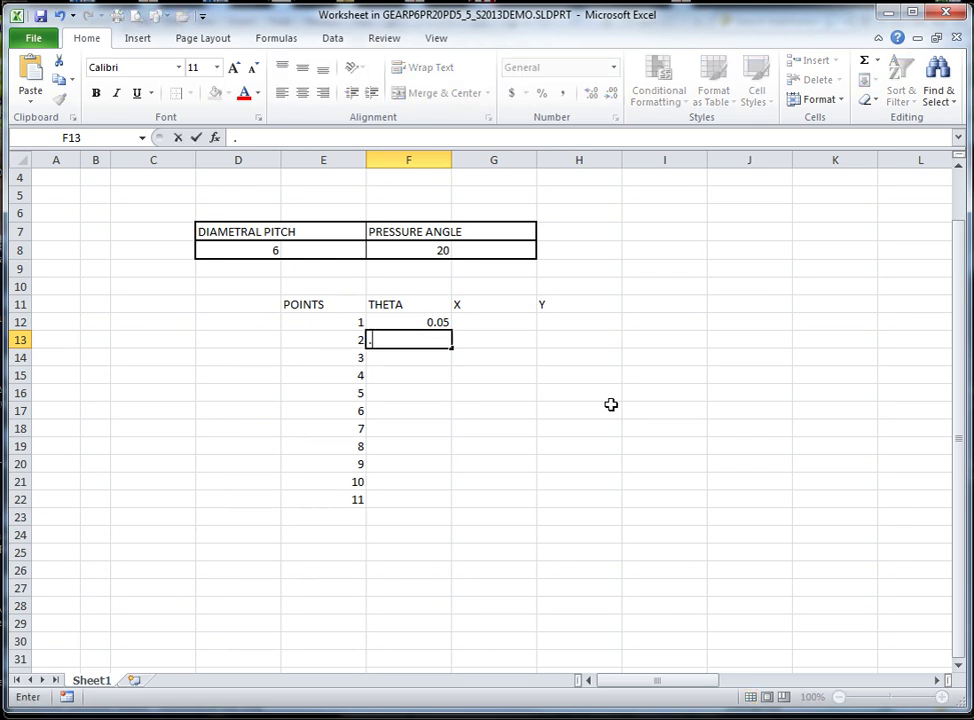
{"action": "key", "text": "Return"}
{"action": "left_click_drag", "start_coordinate": [420, 324], "coordinate": [455, 503]}
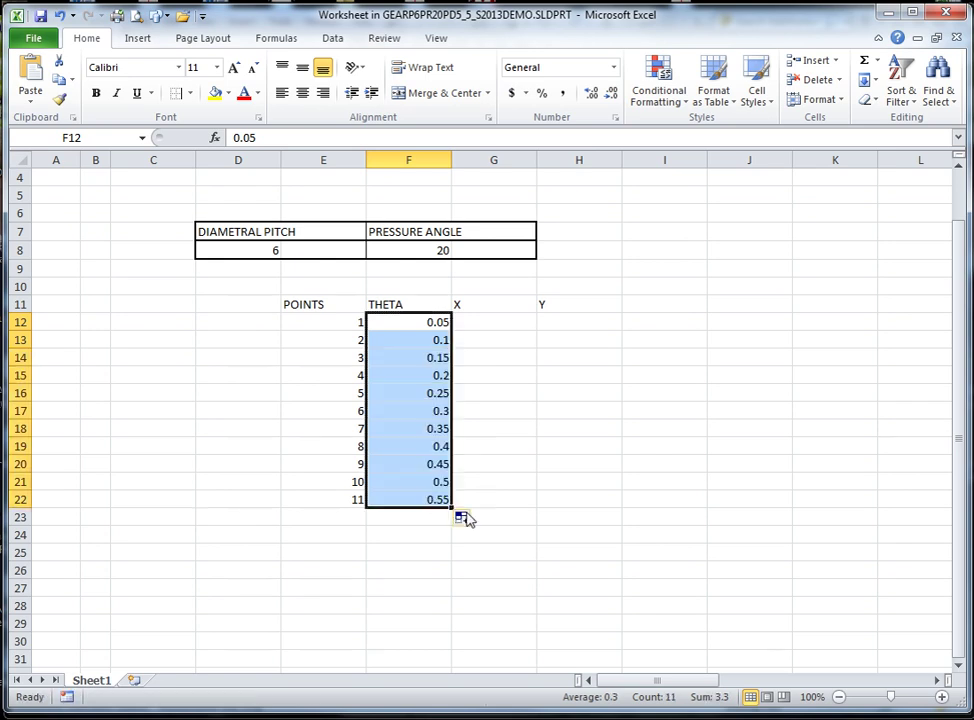
{"action": "left_click", "coordinate": [432, 359]}
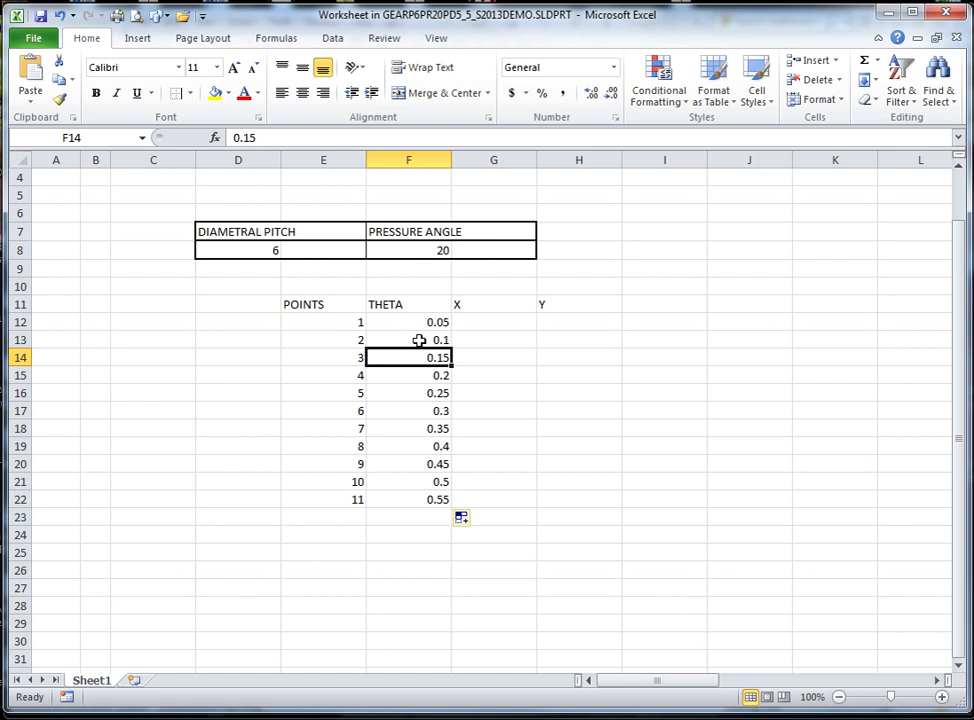
Replace the addendum value in C3 with the formula =B3+2/D8, using the pitch diameter and diametral pitch.
{"action": "left_click", "coordinate": [493, 322]}
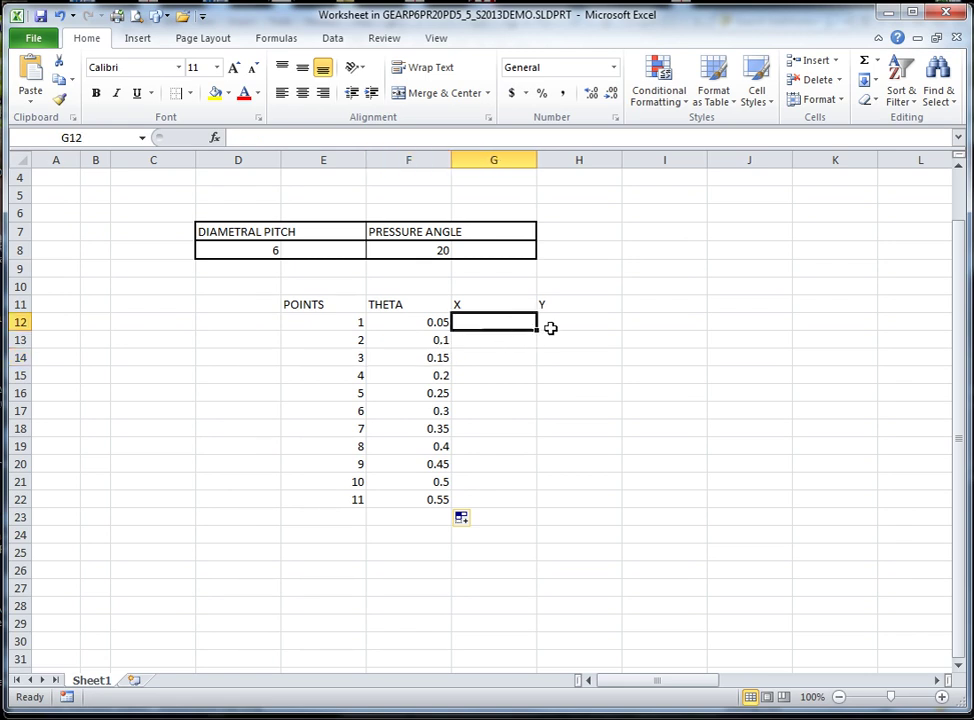
{"action": "scroll", "coordinate": [650, 351], "scroll_direction": "up", "scroll_amount": 1}
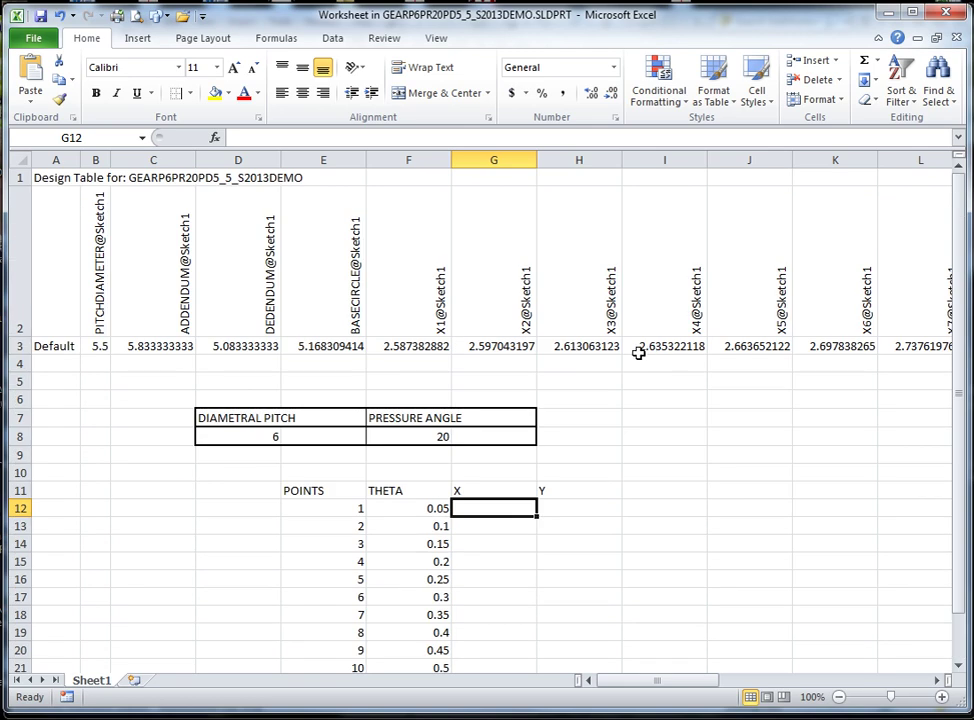
{"action": "left_click", "coordinate": [97, 345]}
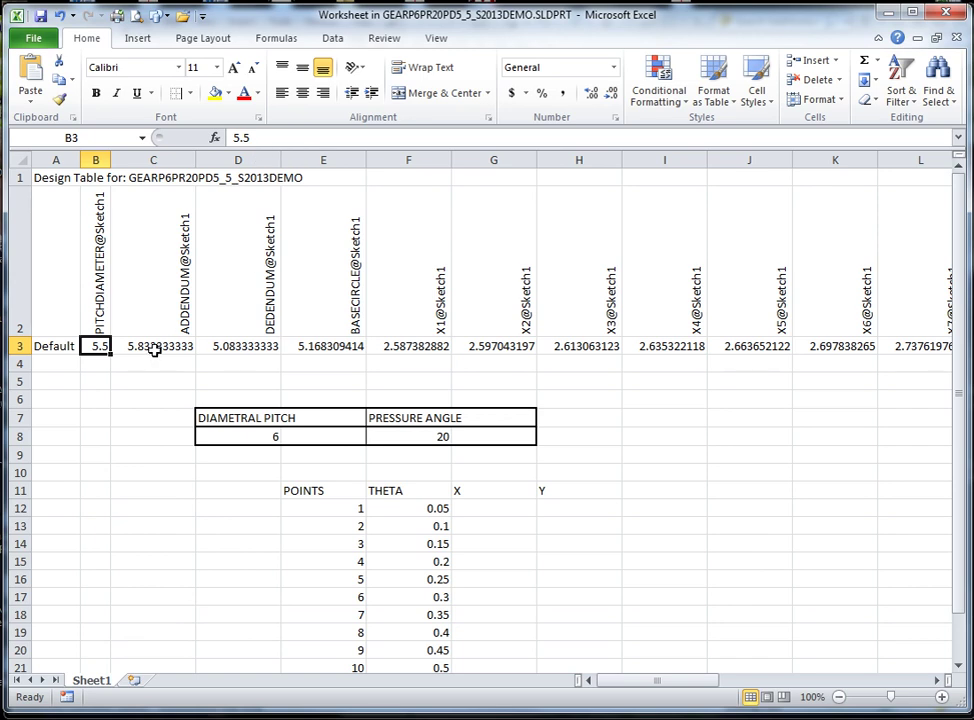
{"action": "left_click", "coordinate": [155, 347]}
{"action": "left_click", "coordinate": [380, 137]}
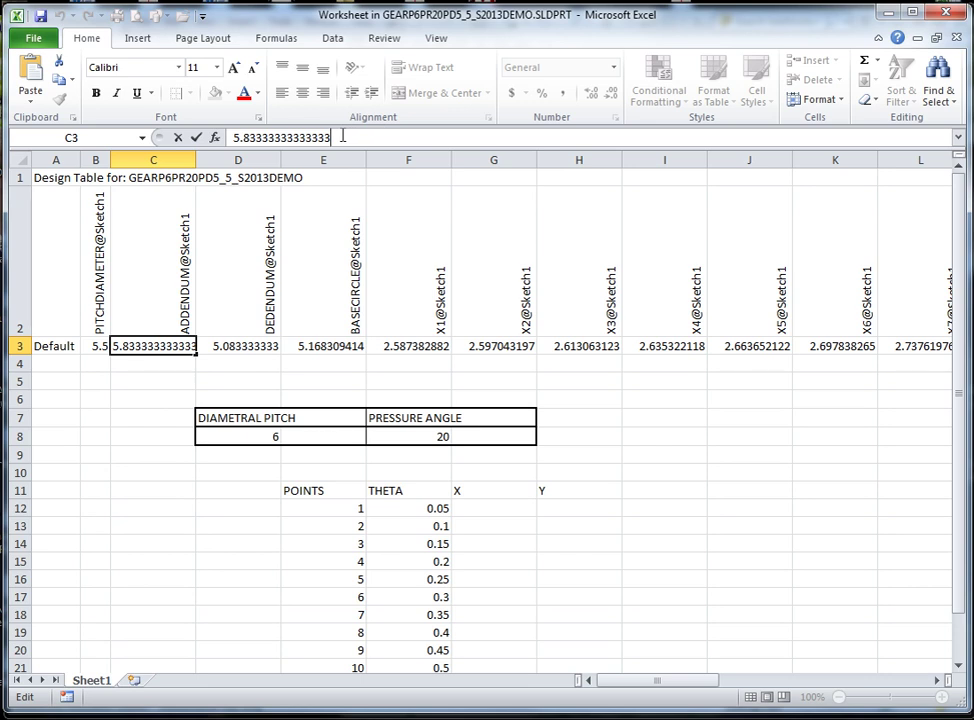
{"action": "left_click_drag", "start_coordinate": [342, 136], "coordinate": [229, 137]}
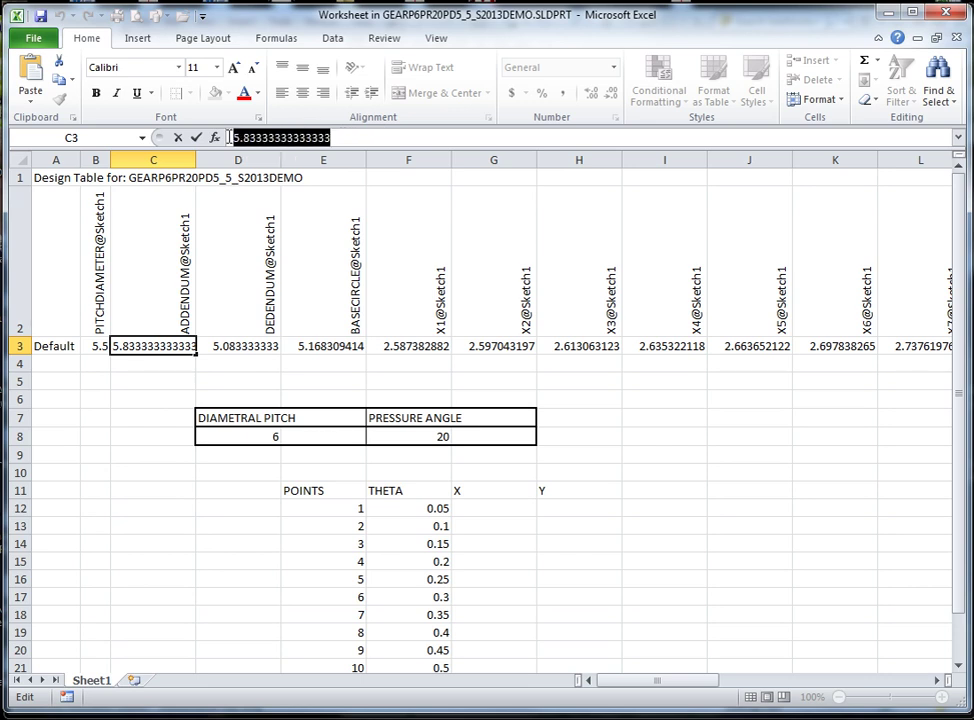
{"action": "type", "text": "="}
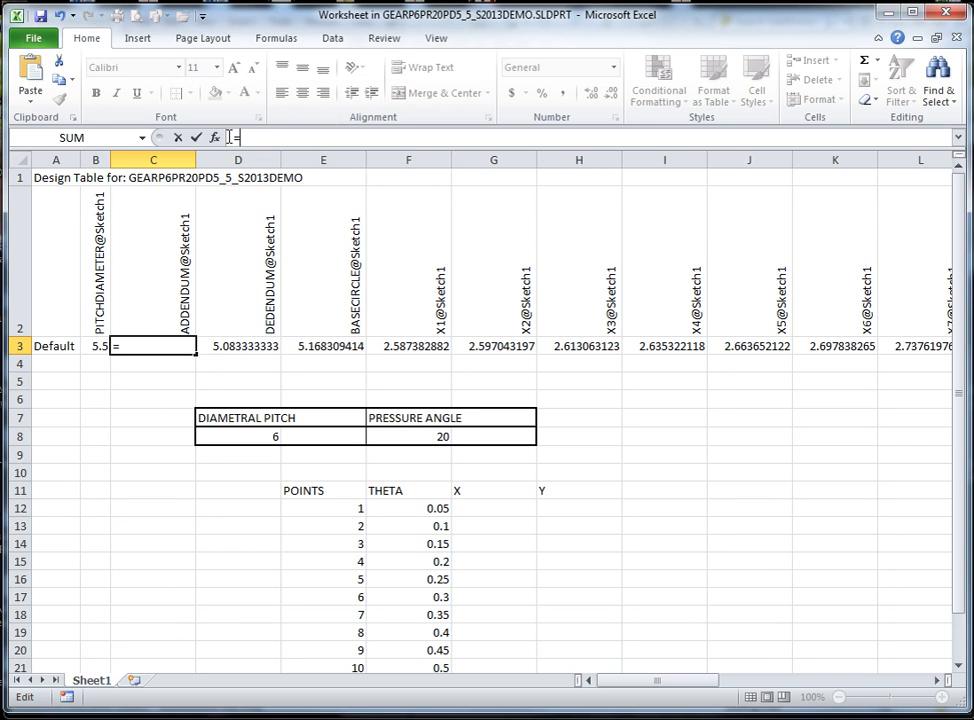
{"action": "left_click", "coordinate": [100, 346]}
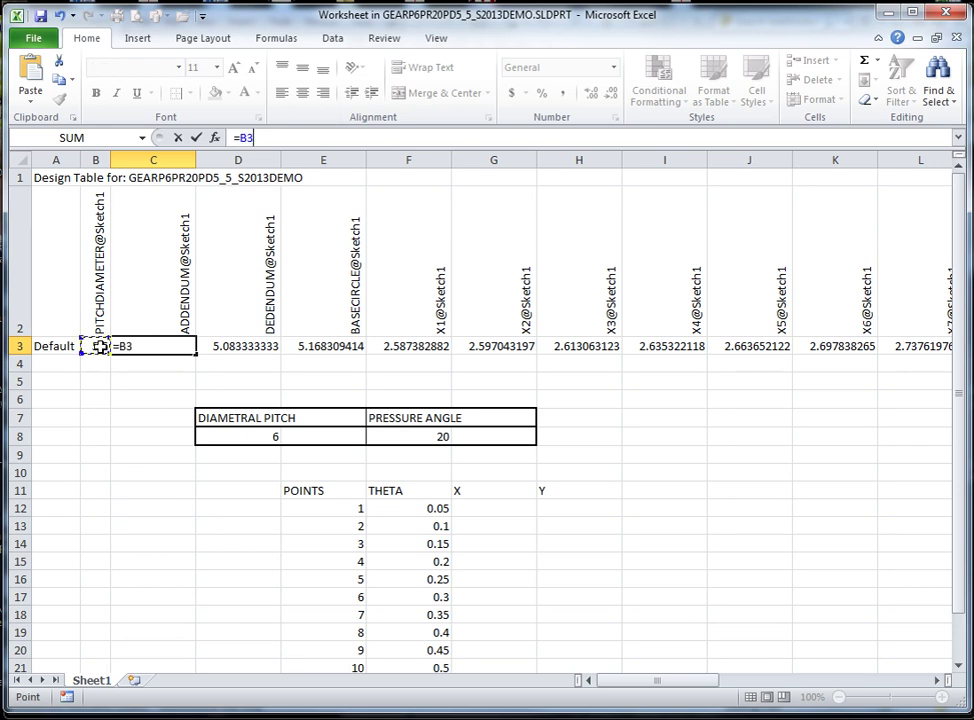
{"action": "type", "text": "+"}
{"action": "type", "text": "2/"}
{"action": "left_click", "coordinate": [250, 437]}
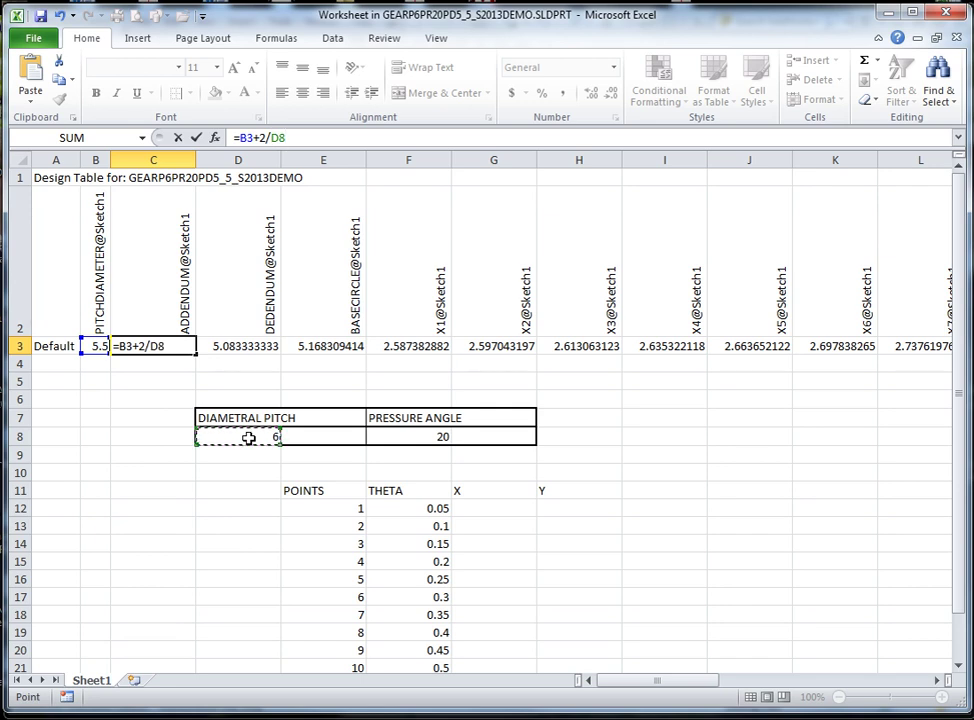
{"action": "key", "text": "Return"}
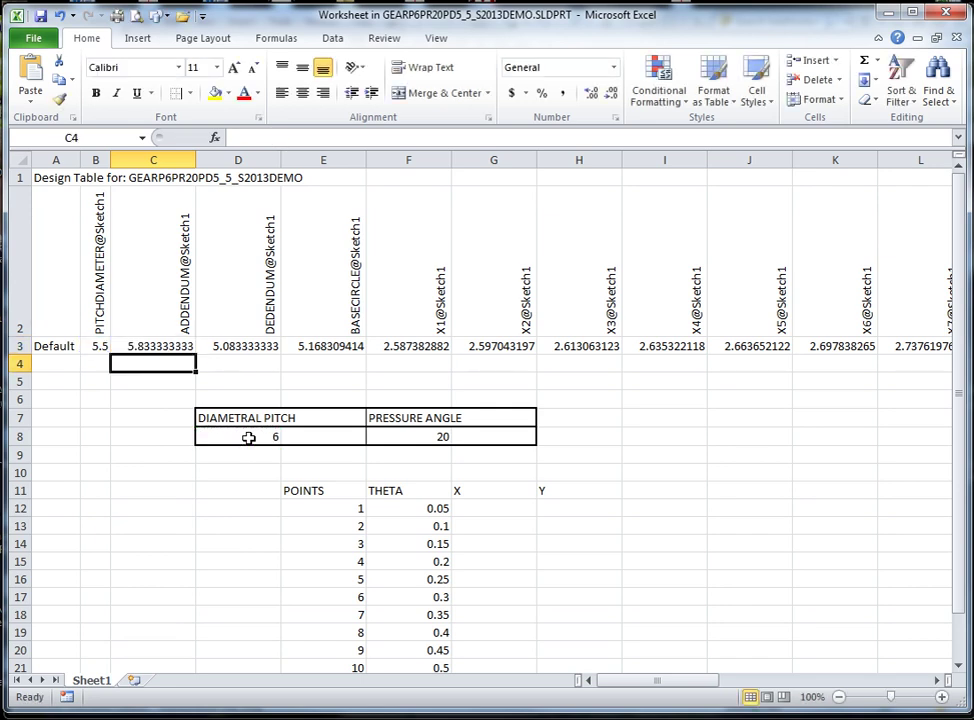
Replace the dedendum value in D3 with the formula =B3-2.5/D8.
{"action": "left_click", "coordinate": [235, 346]}
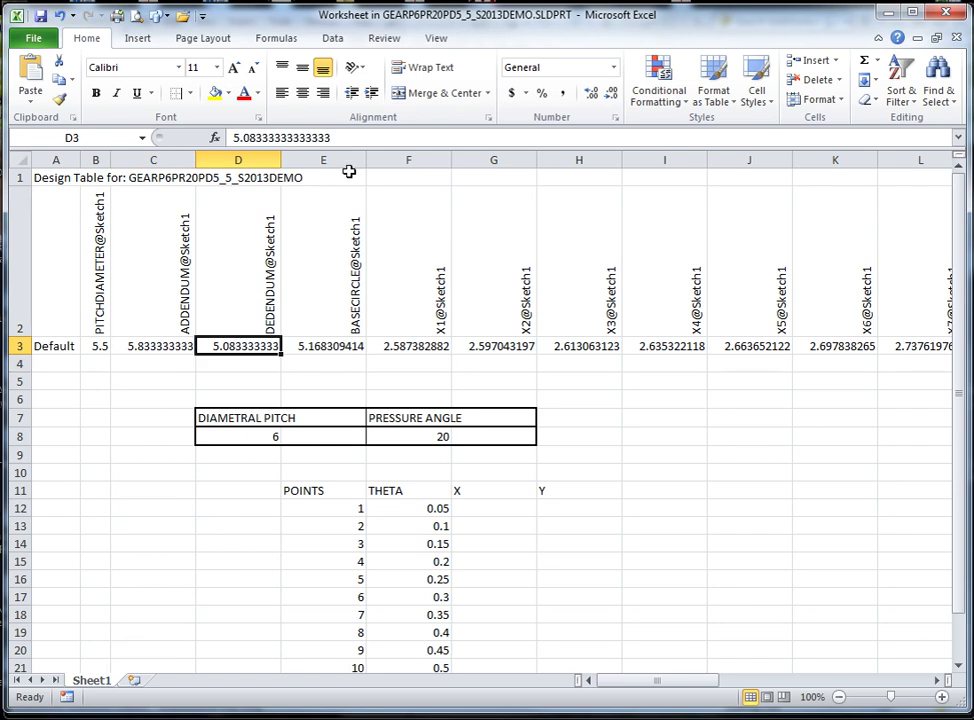
{"action": "left_click_drag", "start_coordinate": [233, 138], "coordinate": [360, 140]}
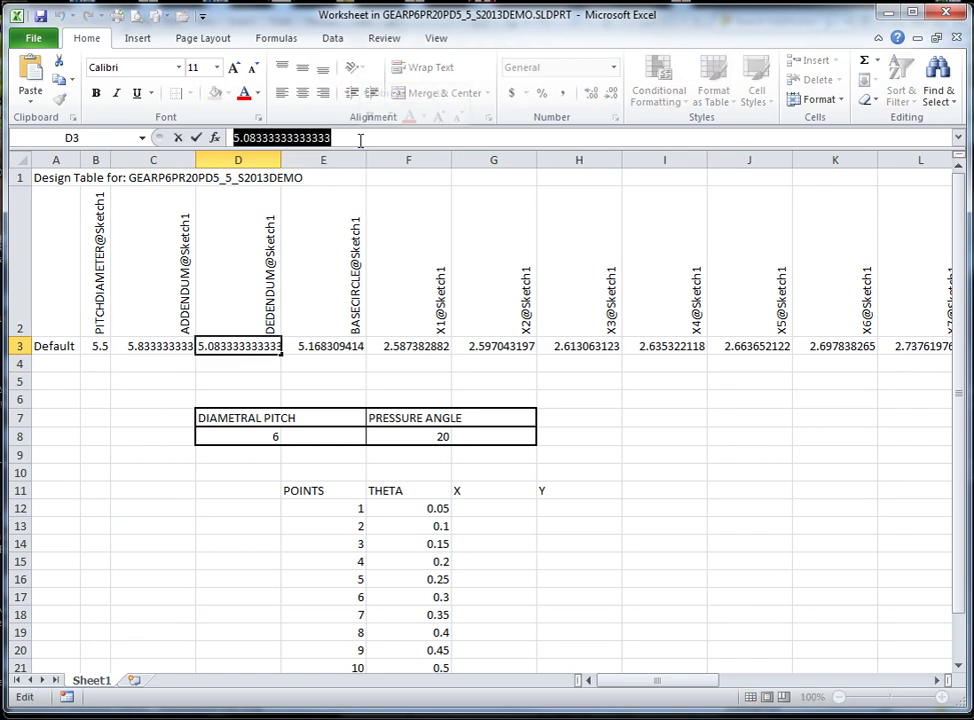
{"action": "type", "text": "="}
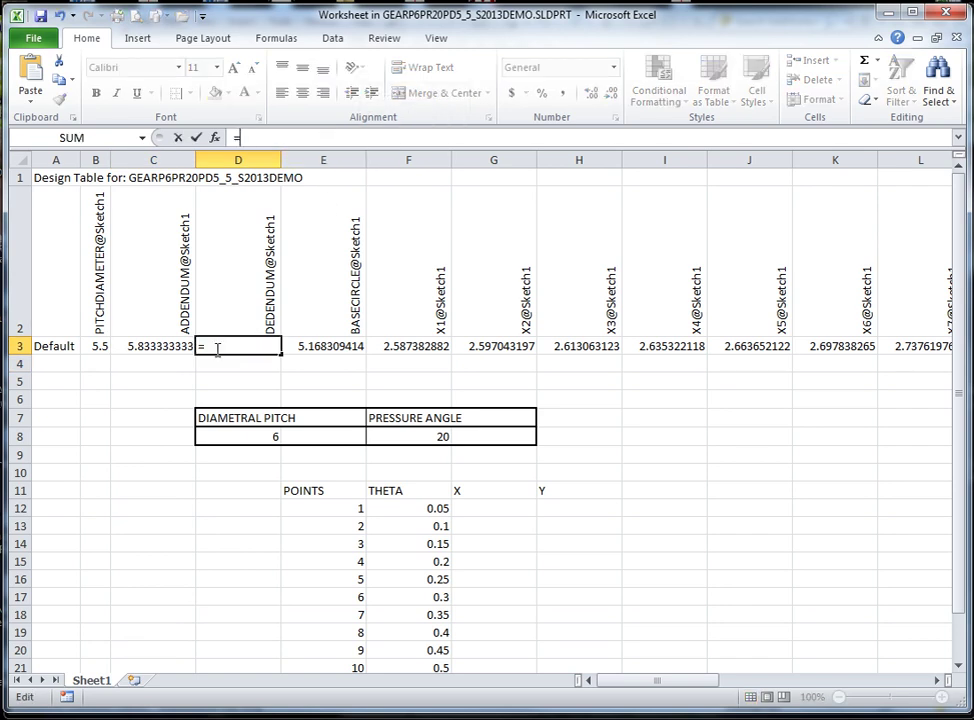
{"action": "left_click", "coordinate": [103, 345]}
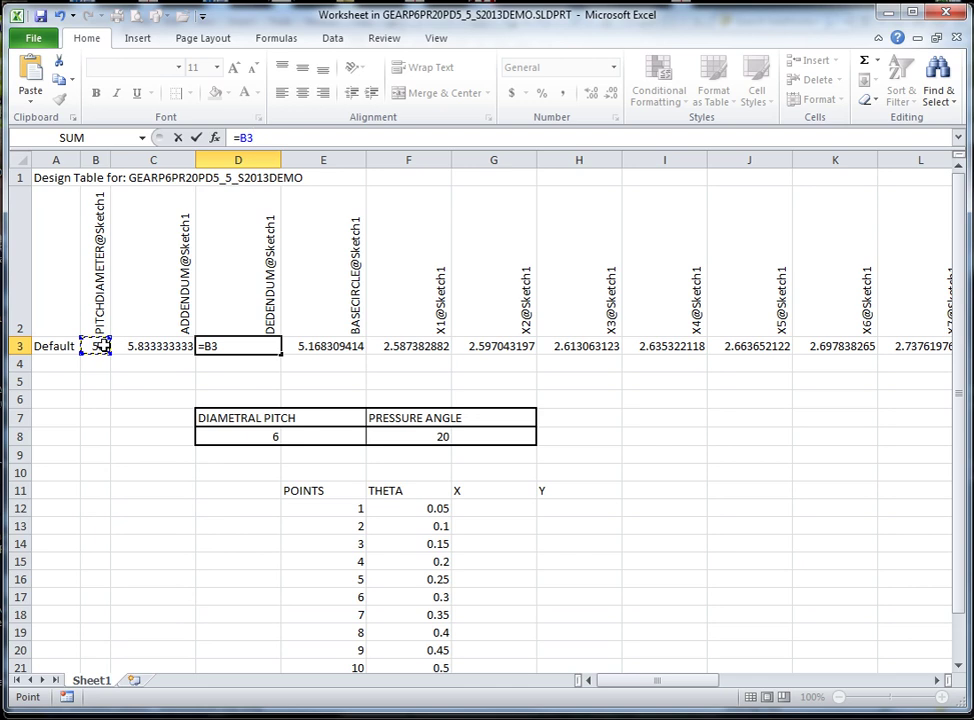
{"action": "type", "text": "-2.5/"}
{"action": "left_click", "coordinate": [220, 436]}
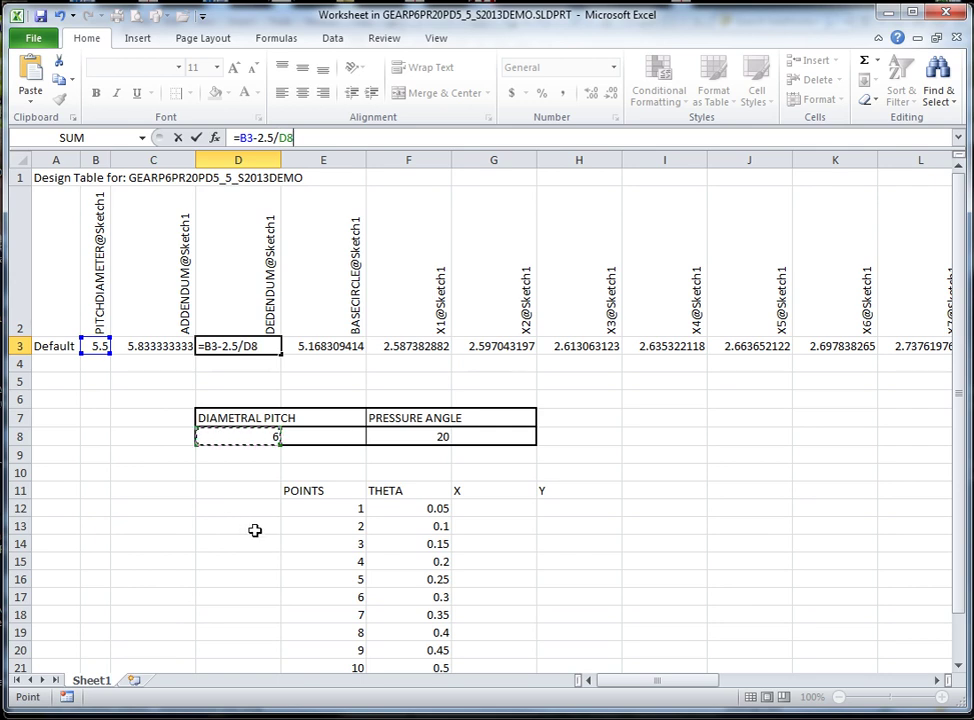
{"action": "key", "text": "Return"}
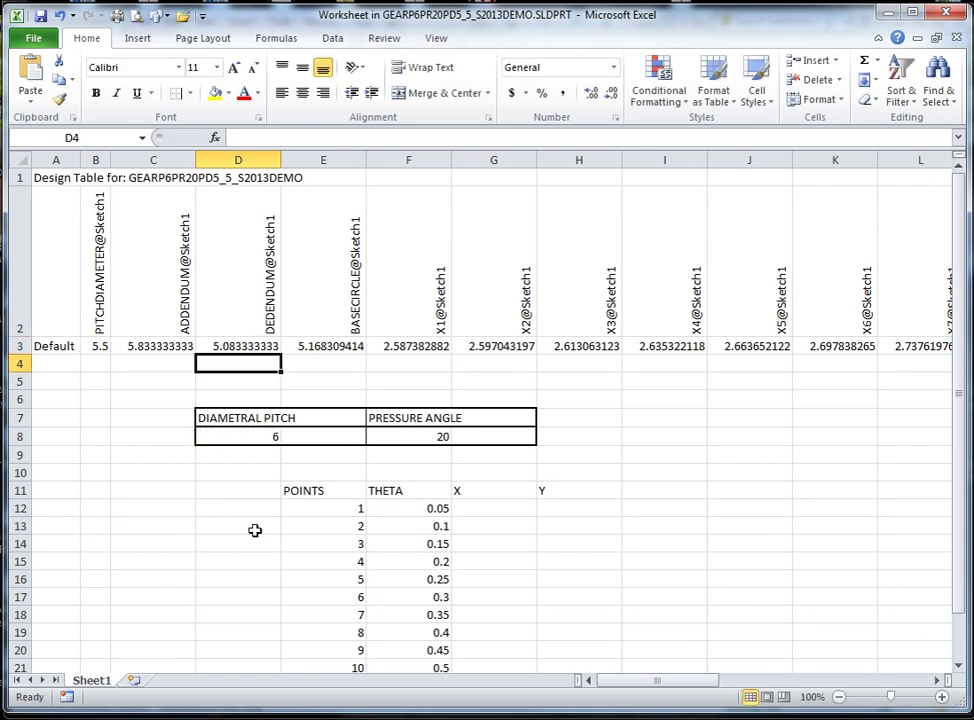
Replace the base circle value in E3 with the formula =B3*COS(F8*PI()/180), and check its cell references.
{"action": "left_click", "coordinate": [331, 346]}
{"action": "double_click", "coordinate": [343, 139]}
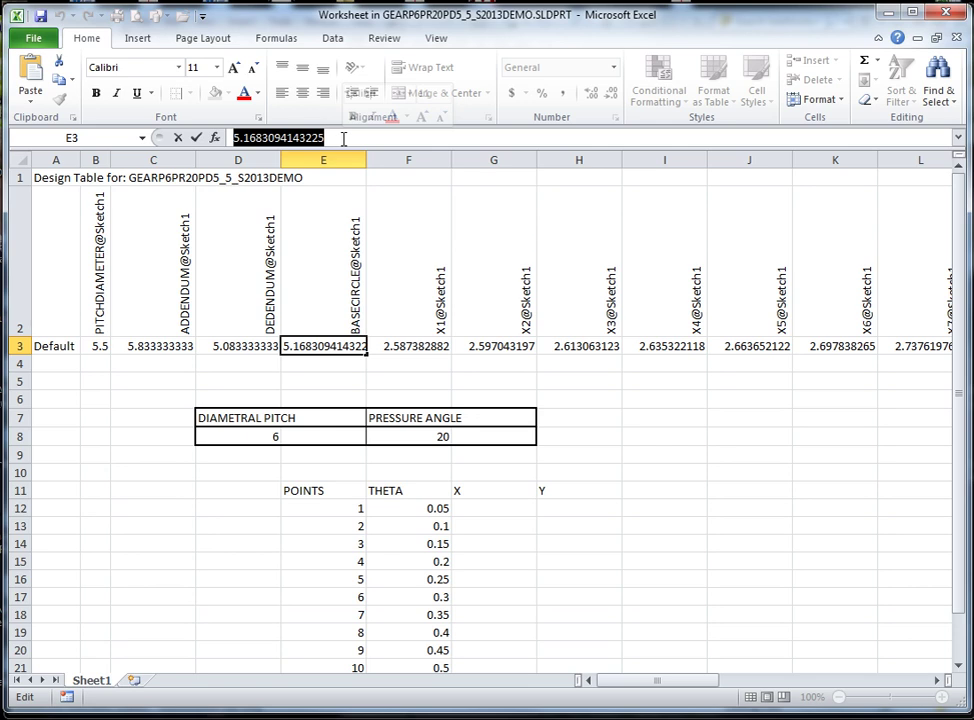
{"action": "type", "text": "="}
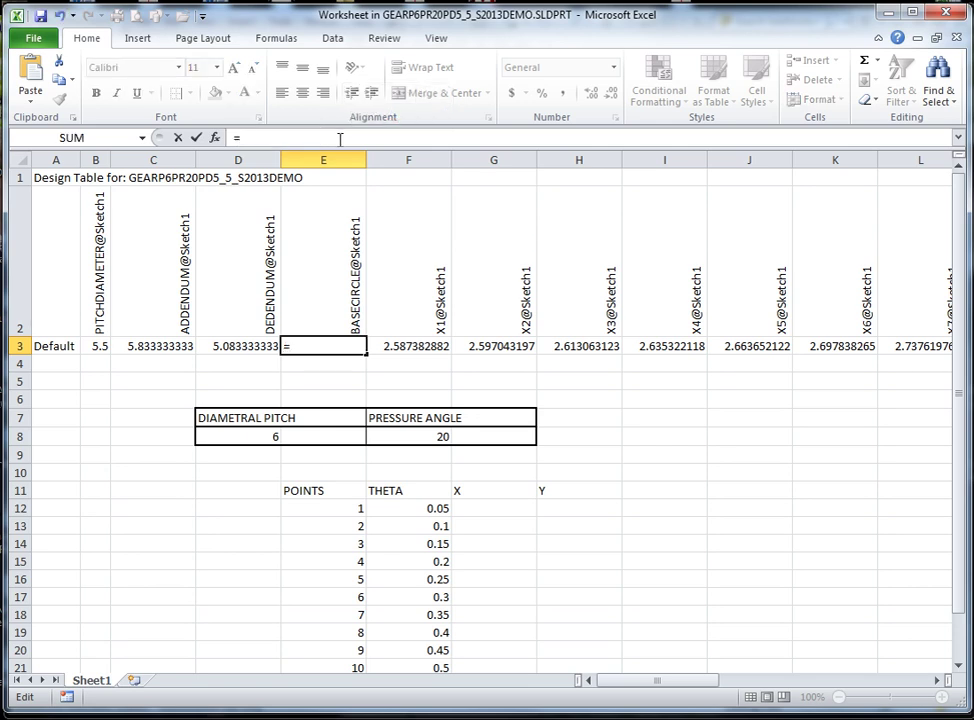
{"action": "left_click", "coordinate": [98, 346]}
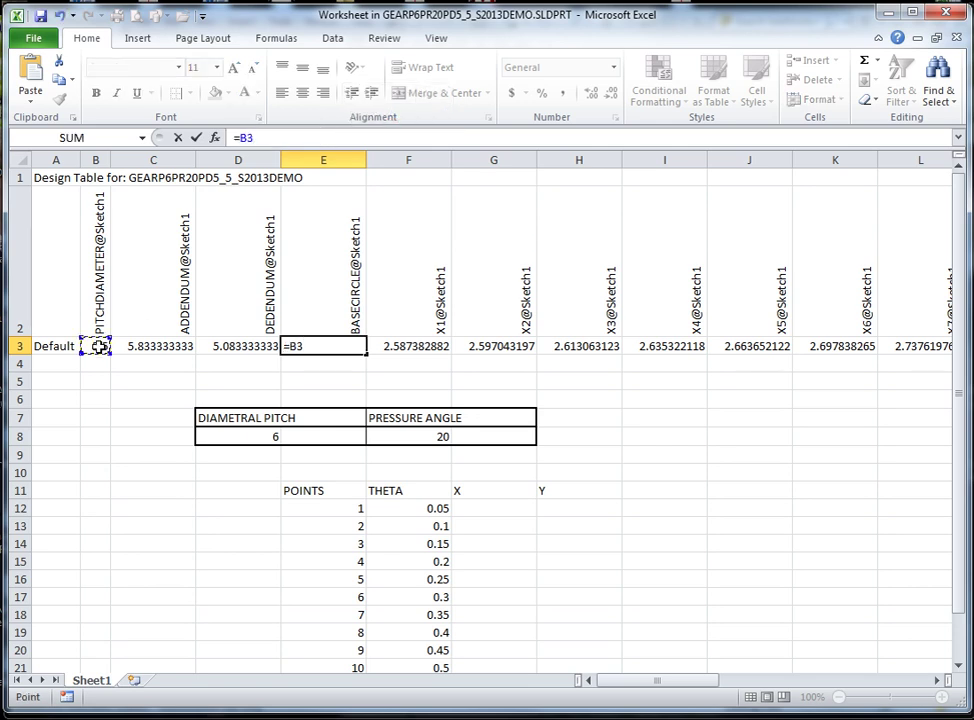
{"action": "type", "text": "*COS"}
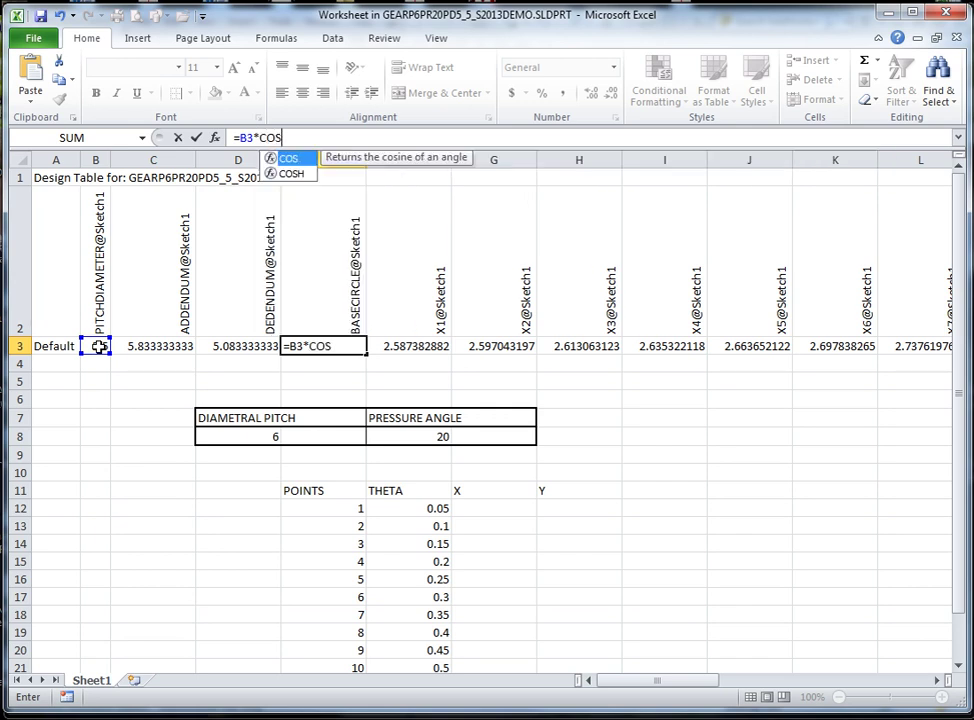
{"action": "type", "text": "("}
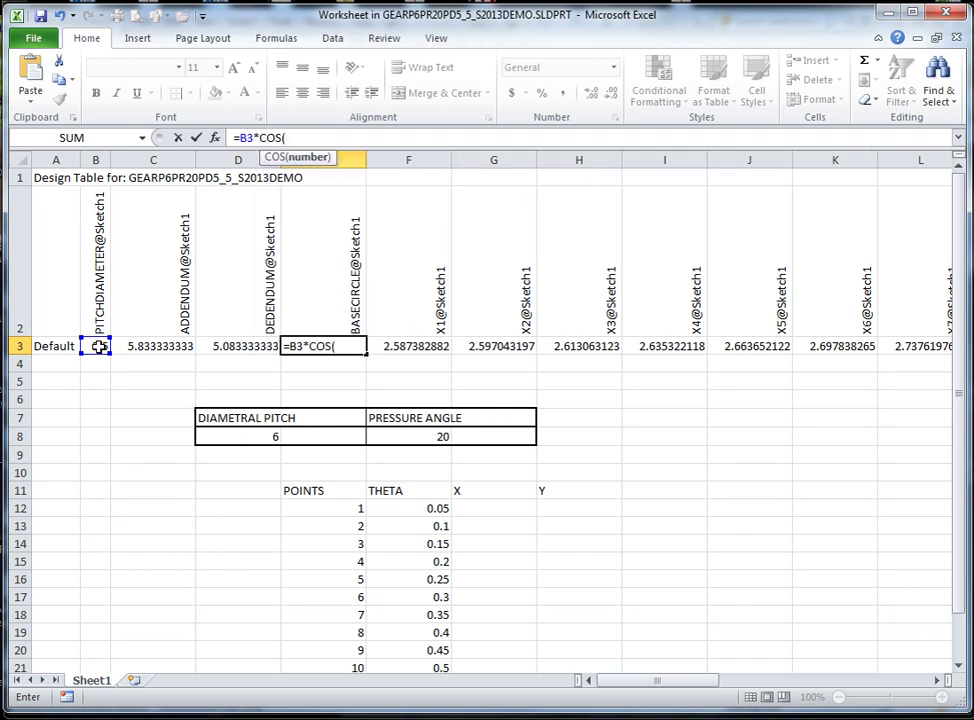
{"action": "left_click", "coordinate": [416, 438]}
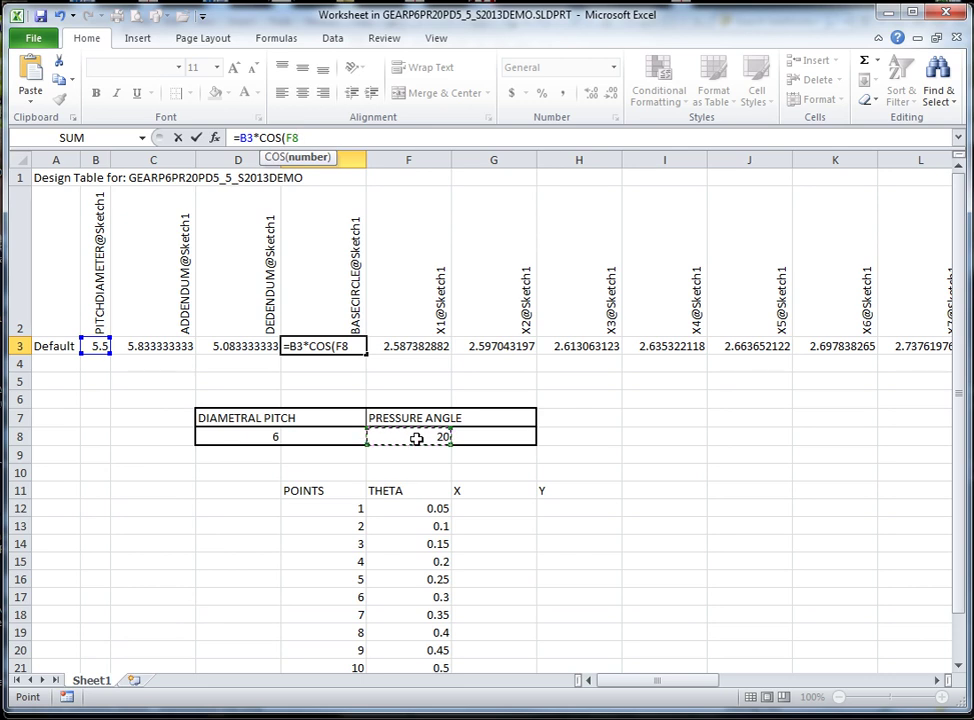
{"action": "type", "text": "8"}
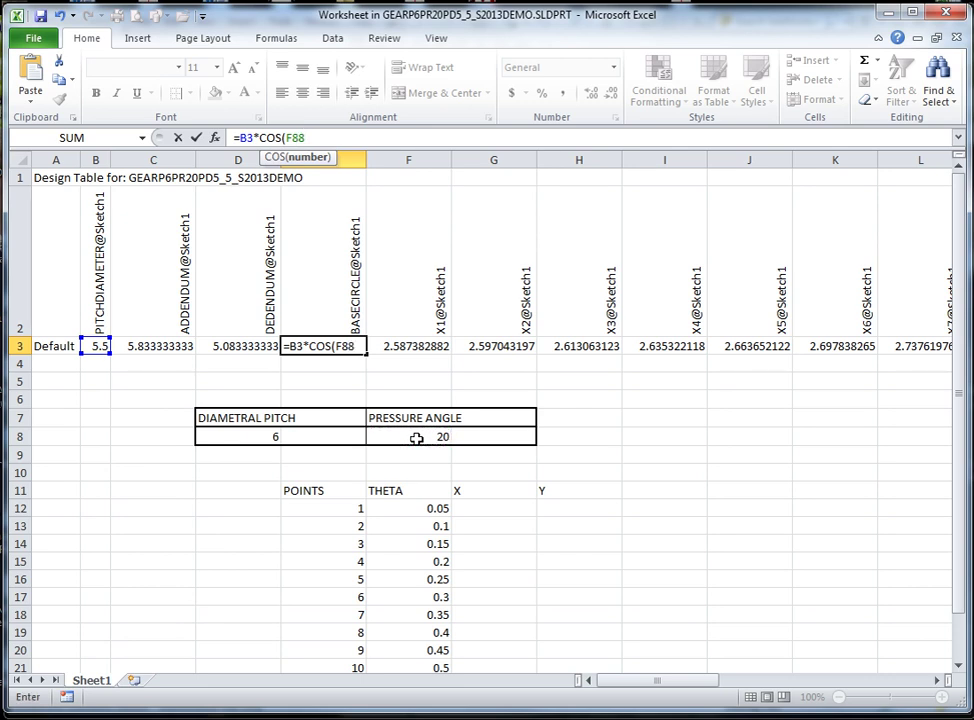
{"action": "key", "text": "BackSpace"}
{"action": "type", "text": "*PI"}
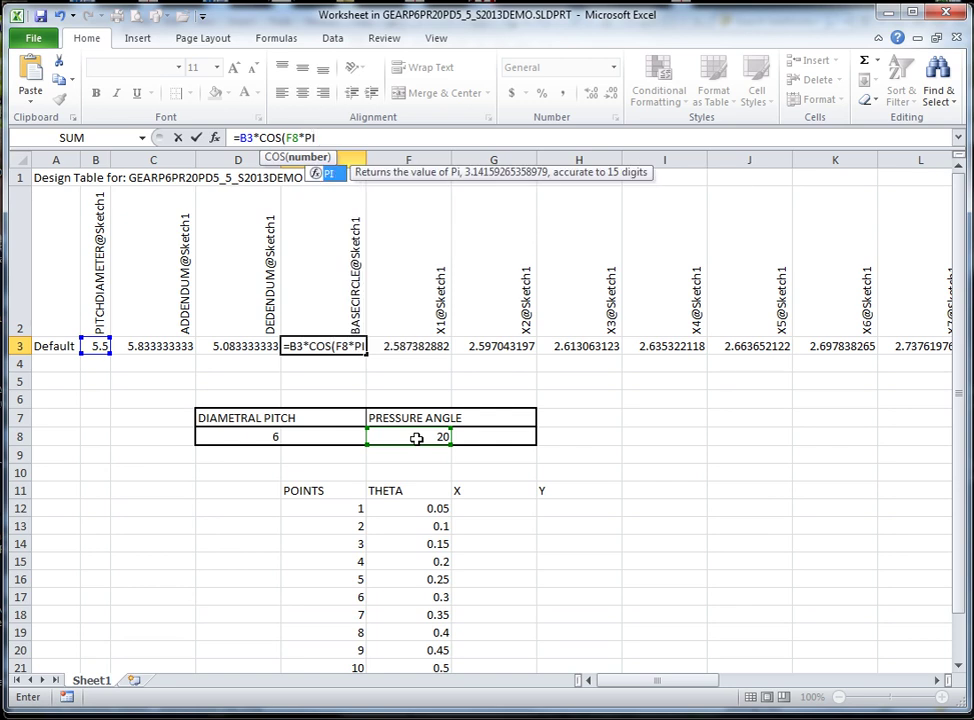
{"action": "type", "text": "()"}
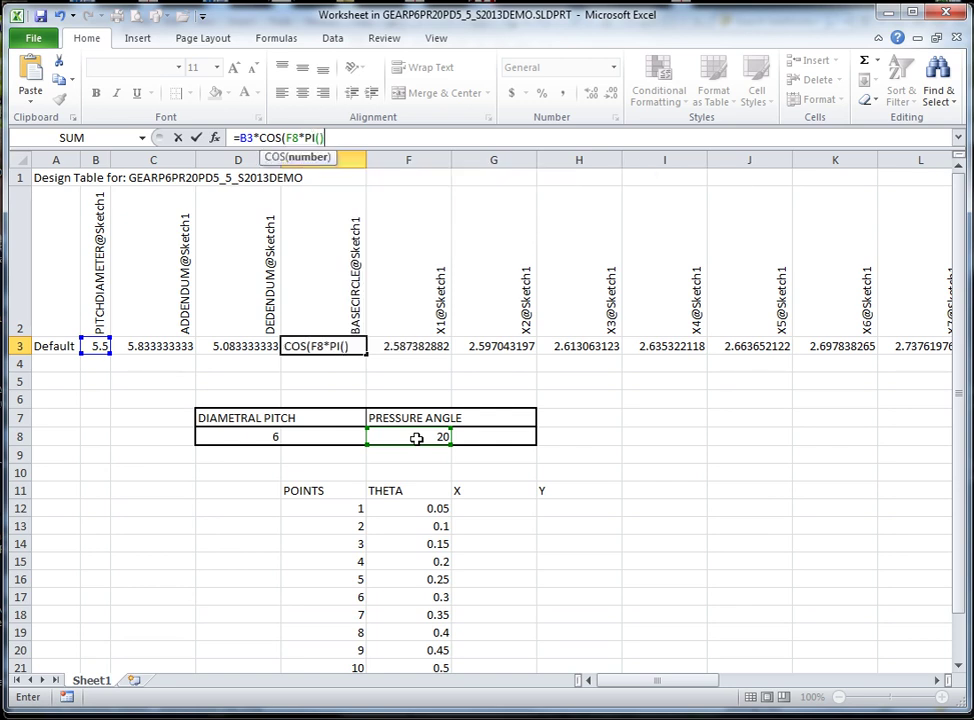
{"action": "type", "text": "/180"}
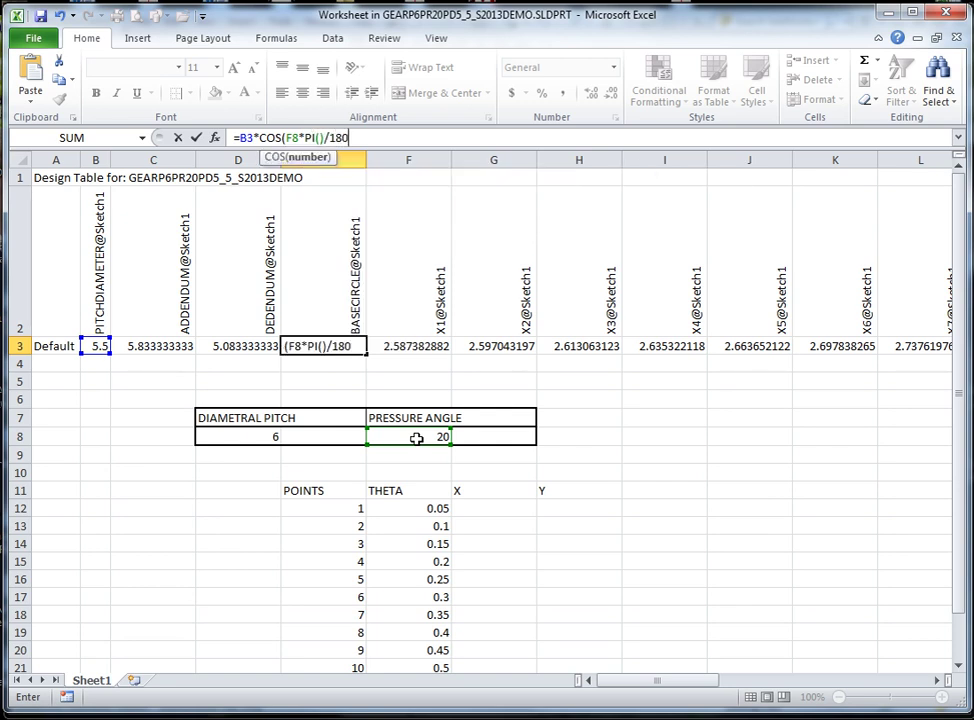
{"action": "type", "text": ")"}
{"action": "key", "text": "Return"}
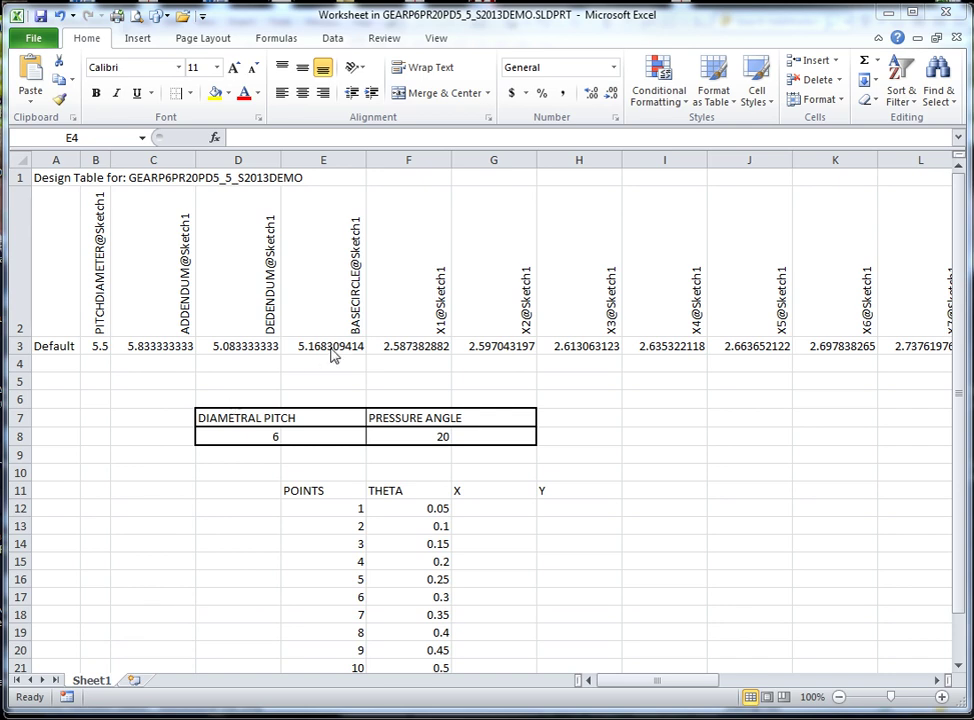
{"action": "double_click", "coordinate": [331, 357]}
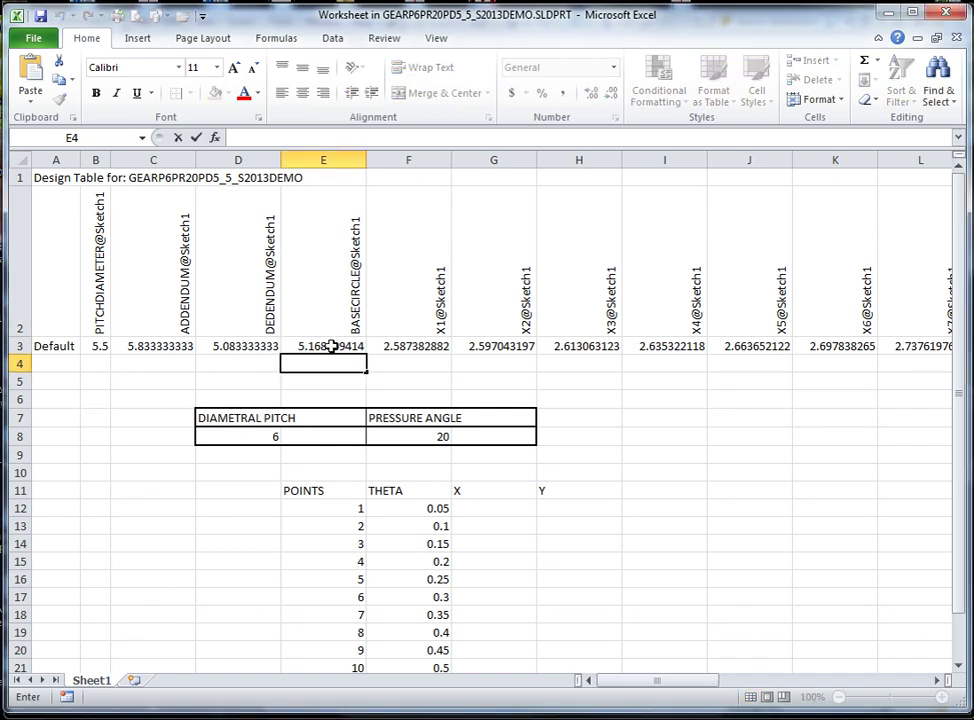
{"action": "left_click", "coordinate": [331, 345]}
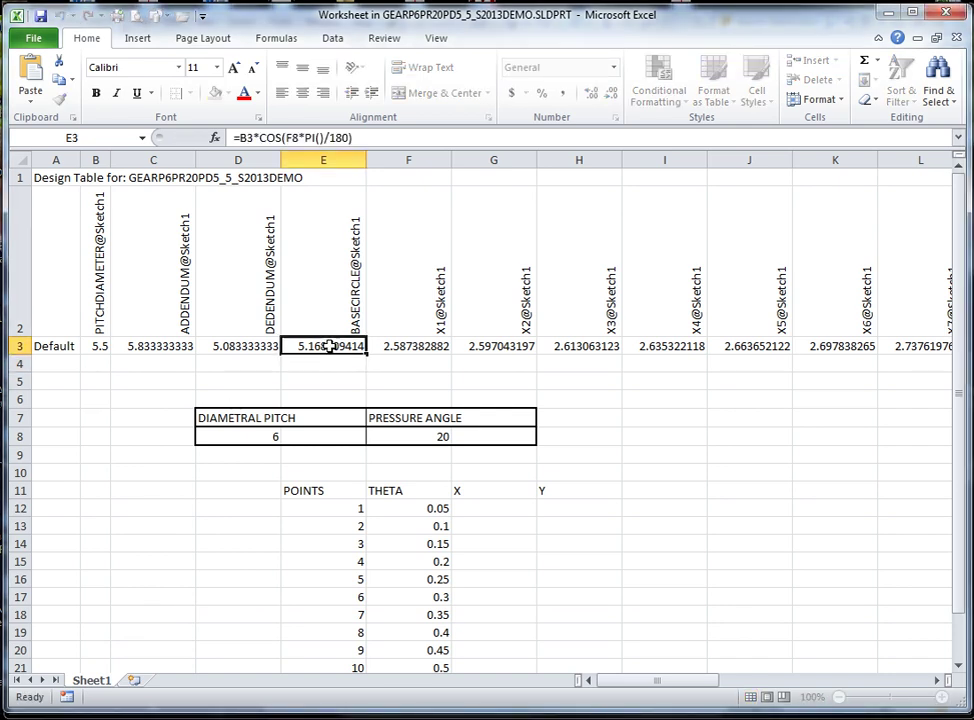
{"action": "left_click", "coordinate": [375, 139]}
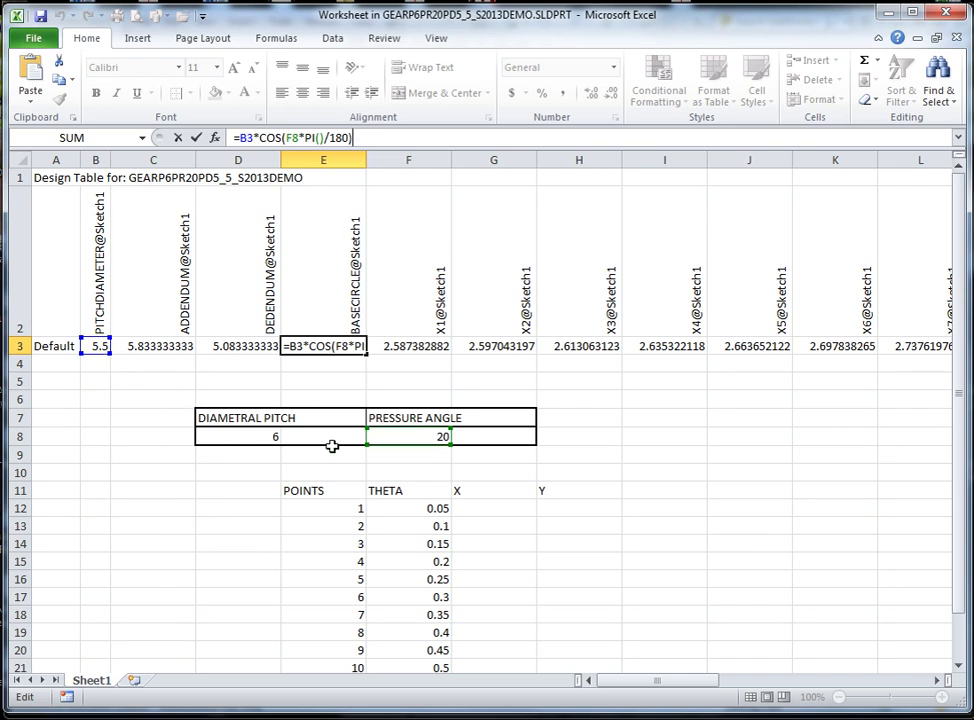
{"action": "left_click", "coordinate": [148, 490]}
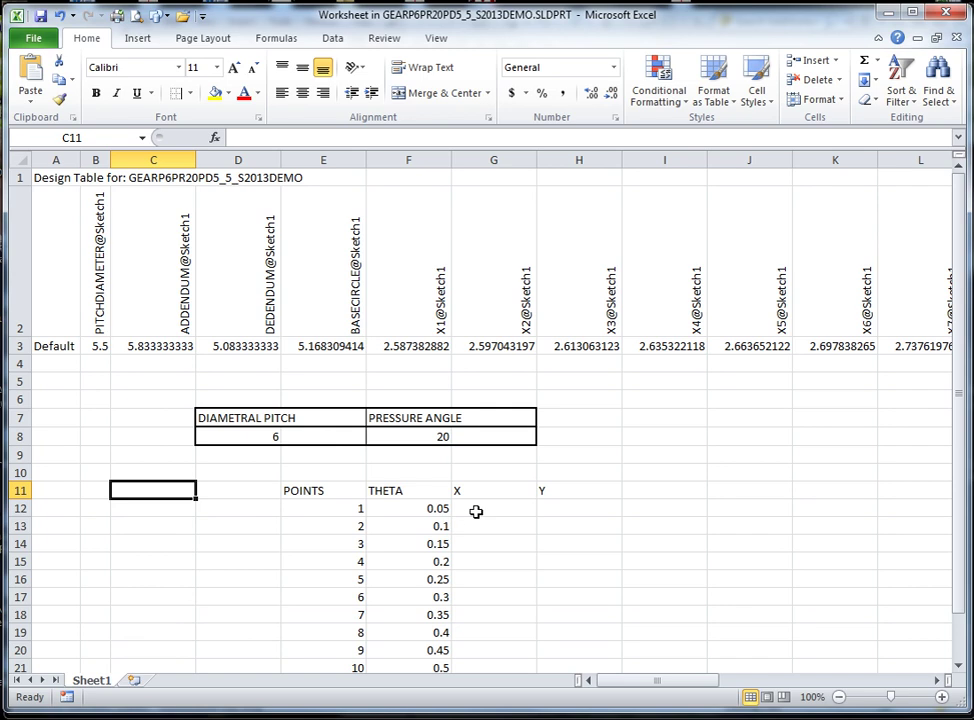
Enter the formula =E3/2*(COS(F12)+F12*SIN(F12)) in G12 for the first point's X value.
{"action": "left_click", "coordinate": [479, 509]}
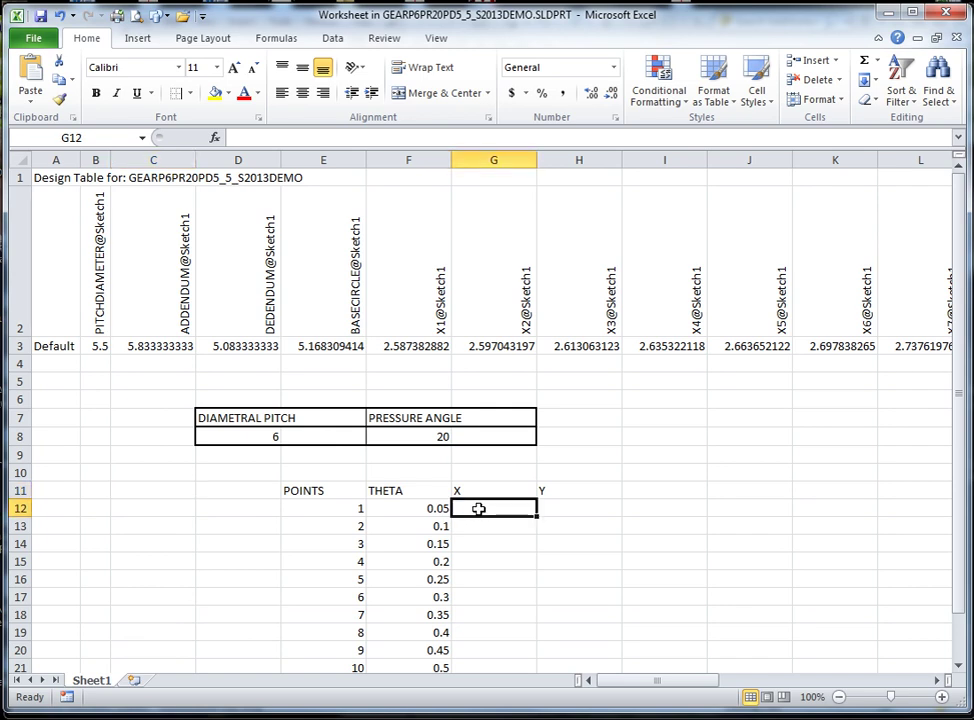
{"action": "left_click", "coordinate": [265, 136]}
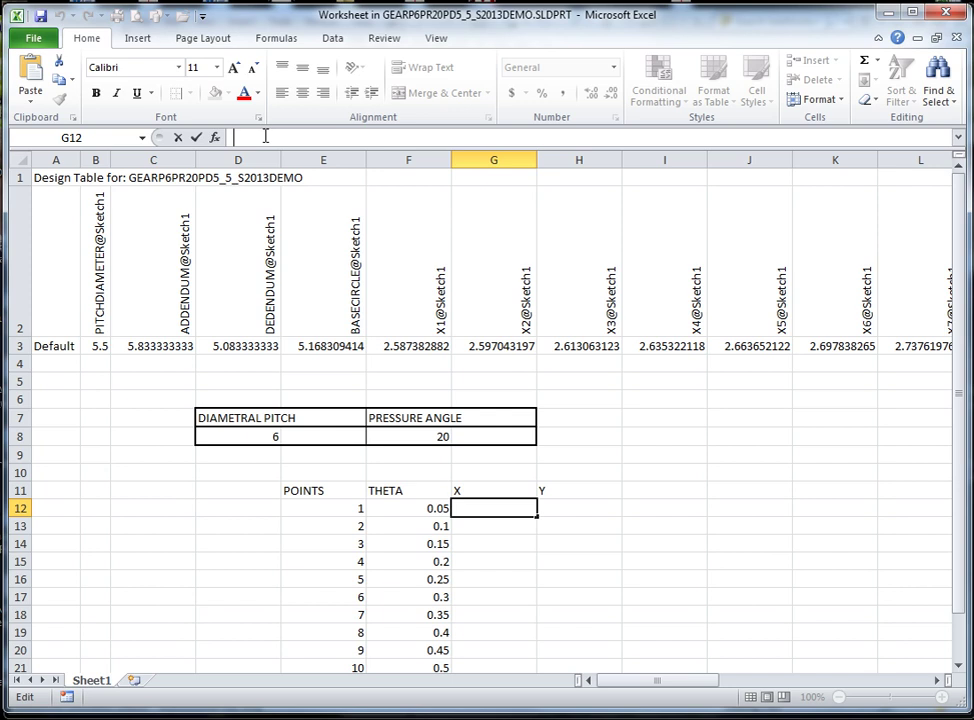
{"action": "type", "text": "="}
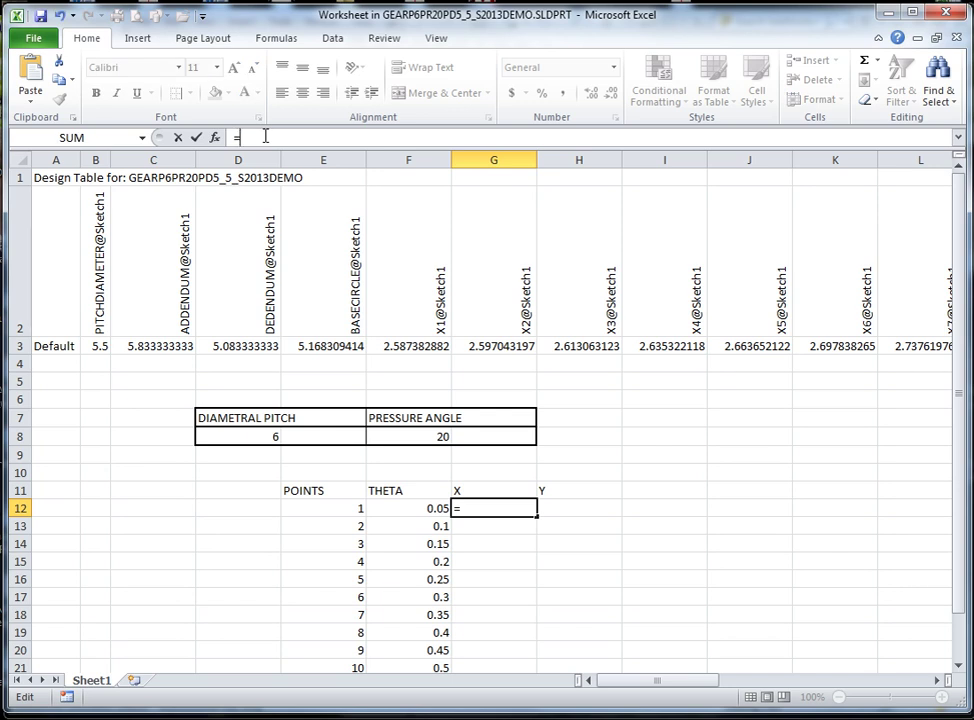
{"action": "left_click", "coordinate": [323, 345]}
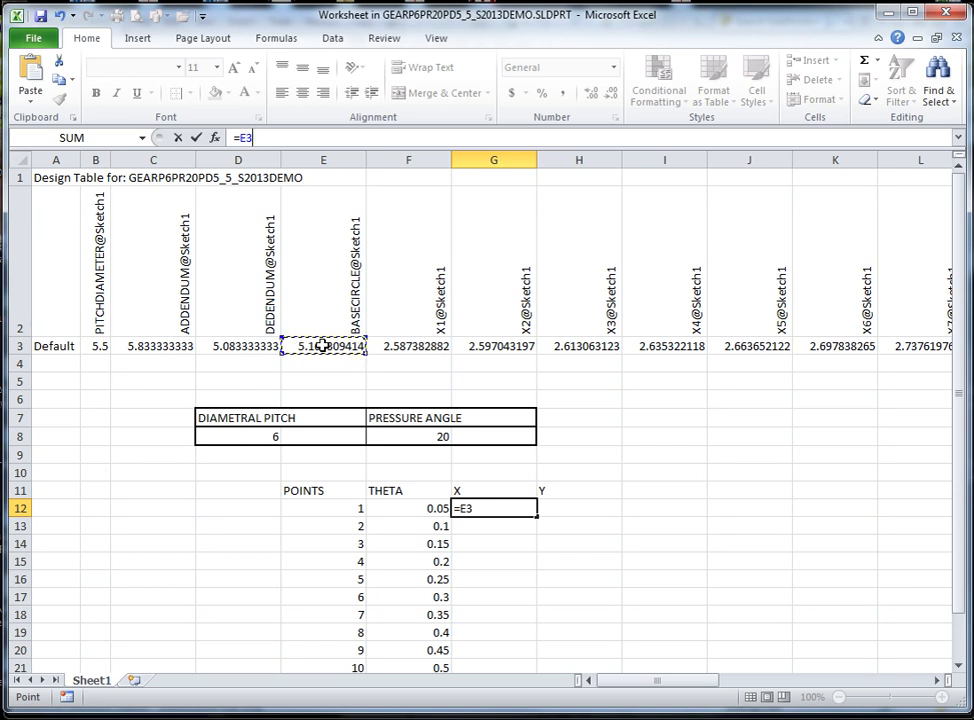
{"action": "type", "text": "/2"}
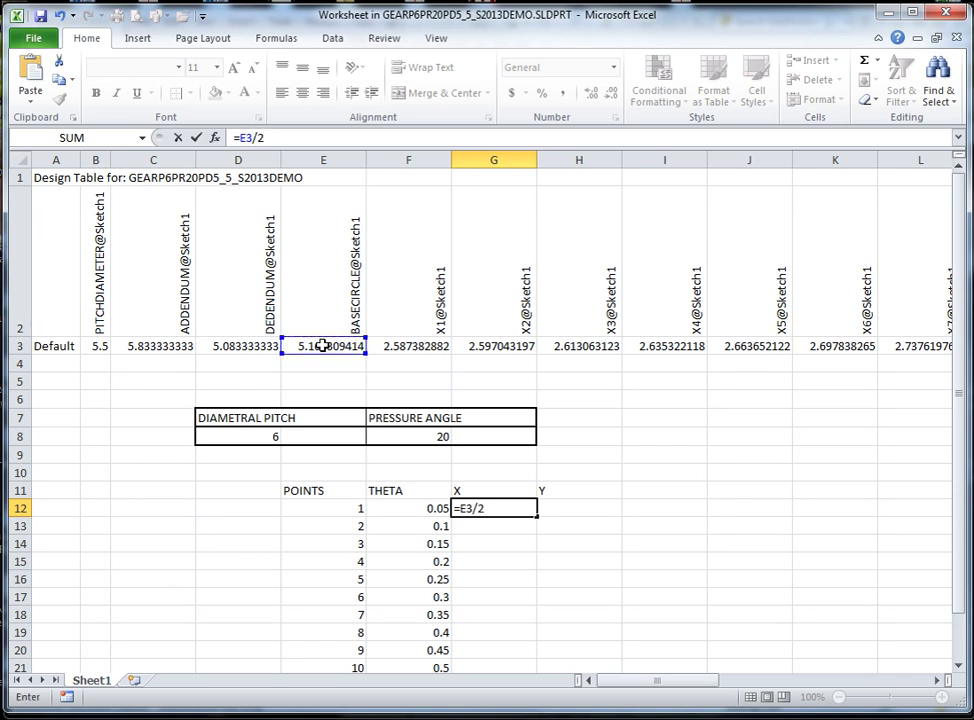
{"action": "type", "text": "*(COS("}
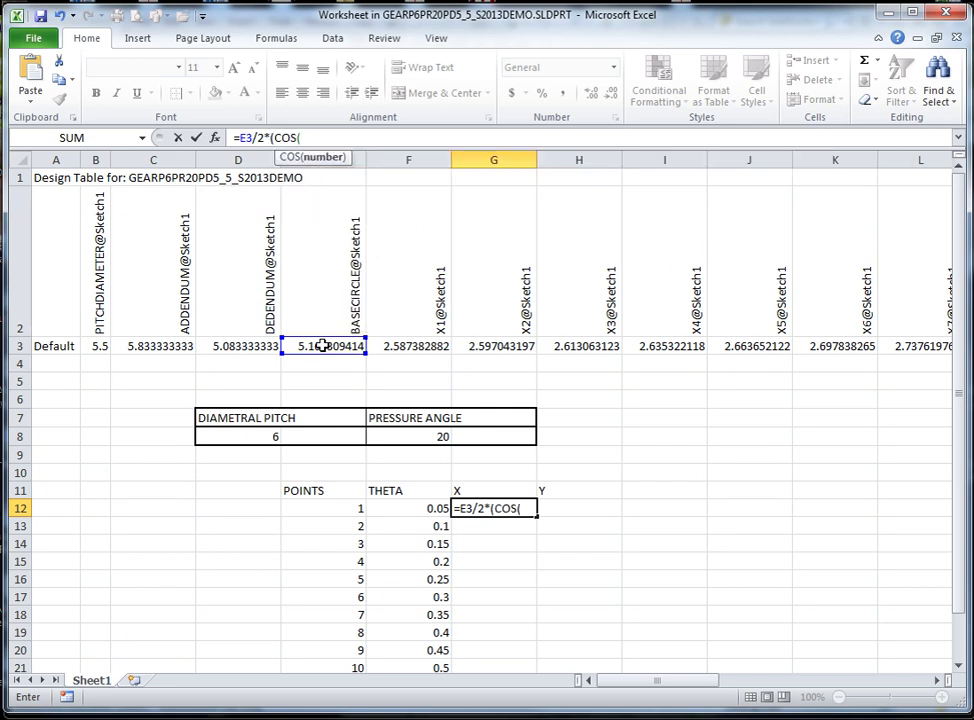
{"action": "left_click", "coordinate": [410, 510]}
{"action": "type", "text": ")"}
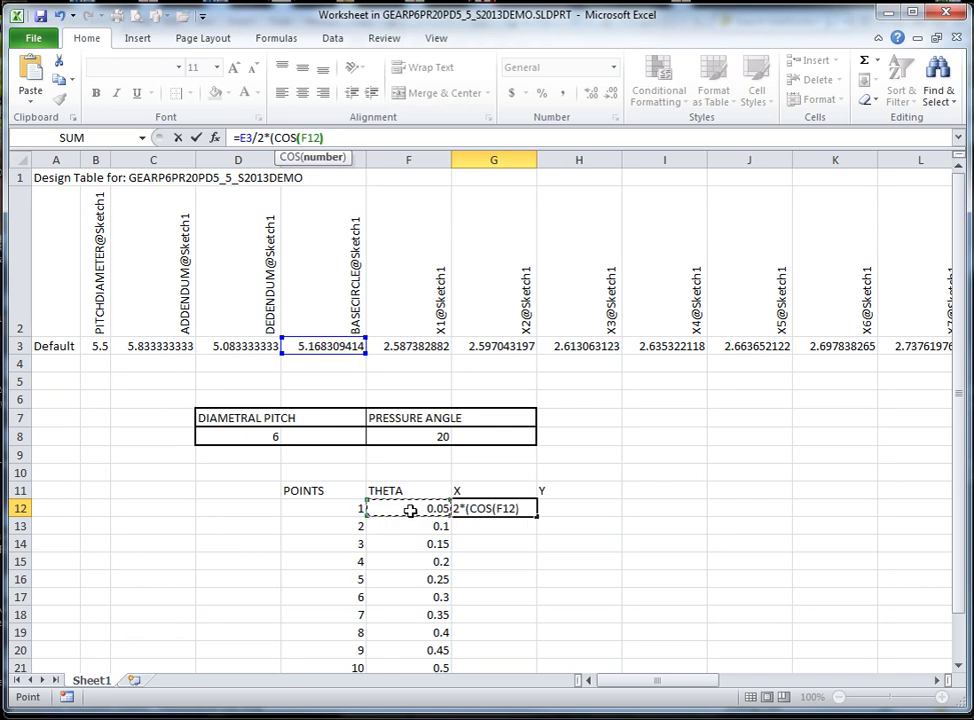
{"action": "type", "text": "+"}
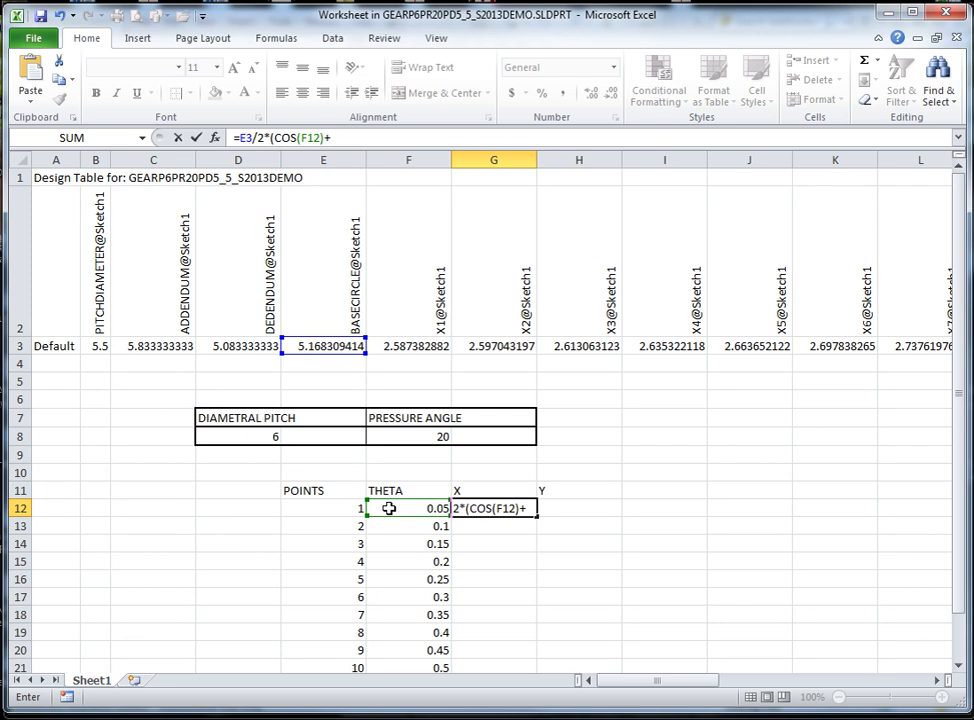
{"action": "left_click", "coordinate": [389, 509]}
{"action": "type", "text": "*"}
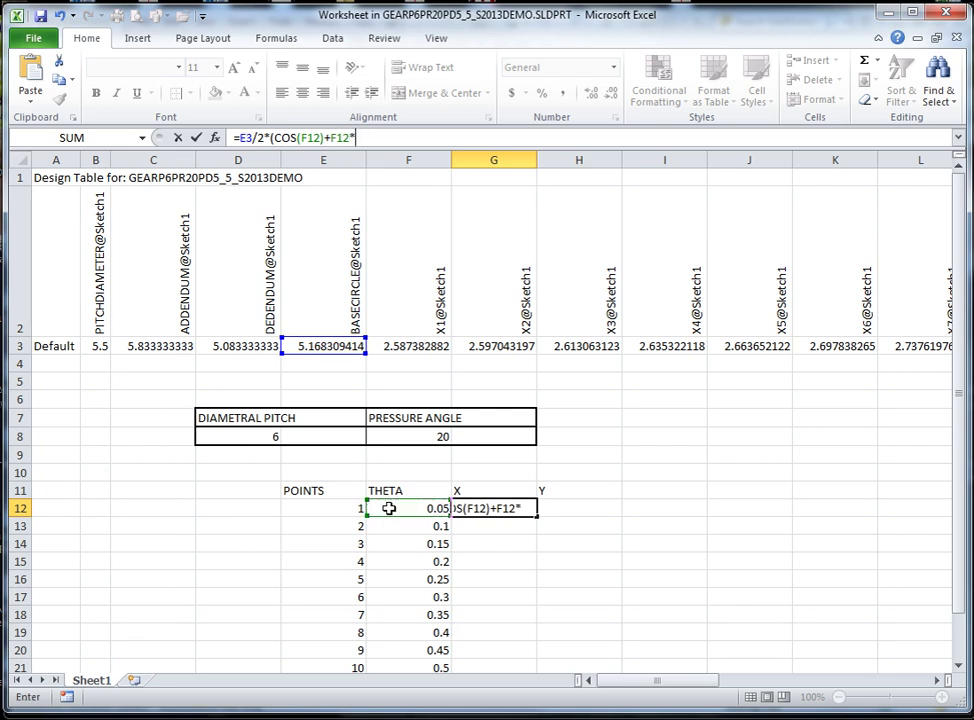
{"action": "type", "text": "SIN("}
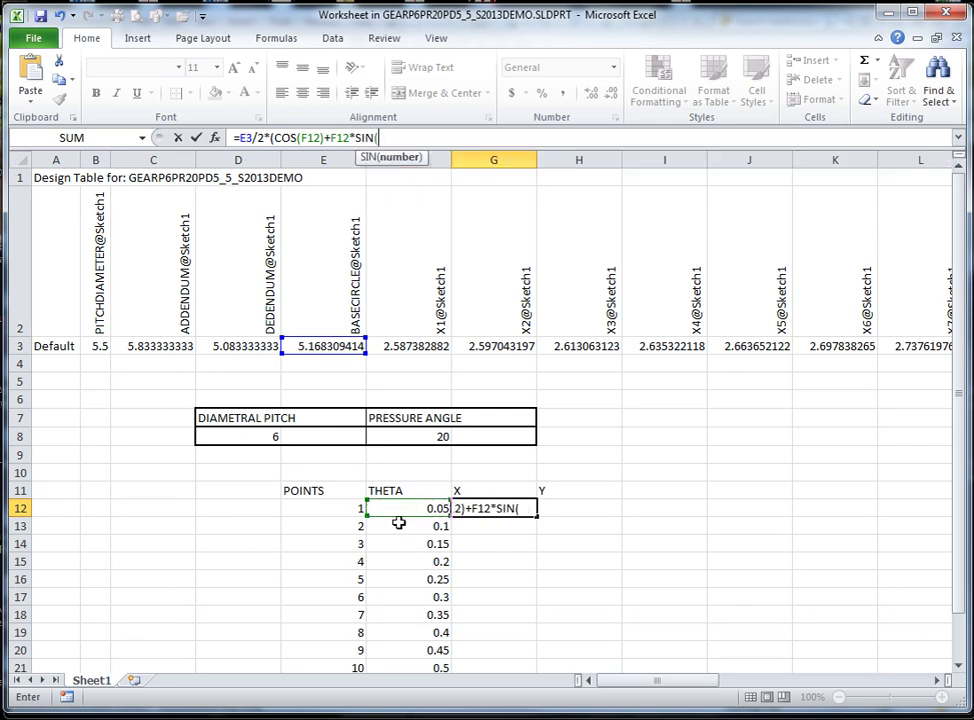
{"action": "left_click", "coordinate": [396, 508]}
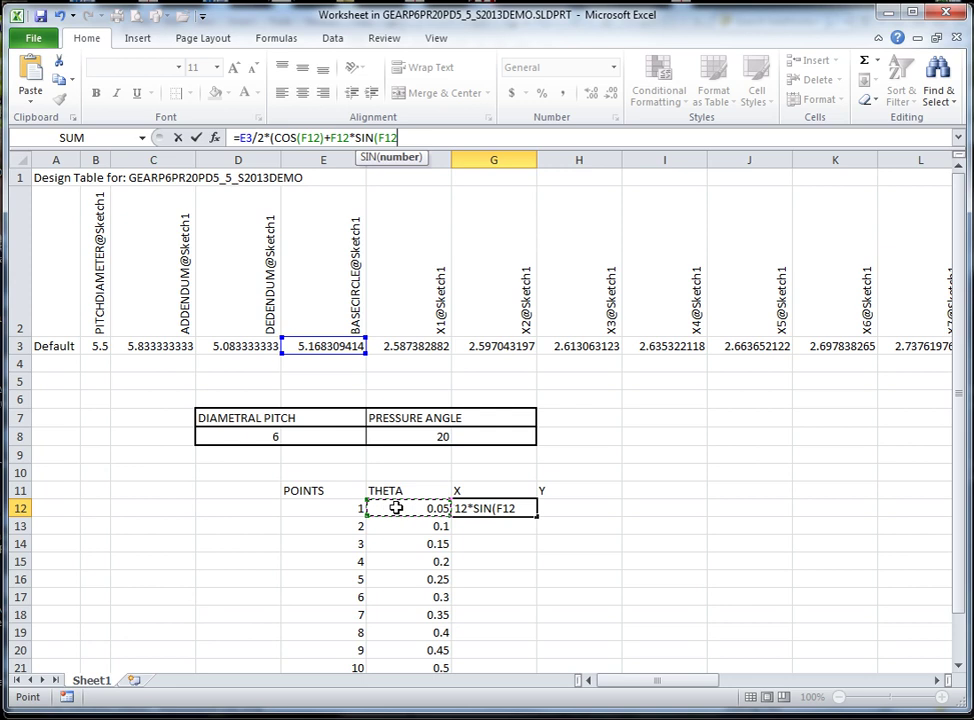
{"action": "type", "text": "))"}
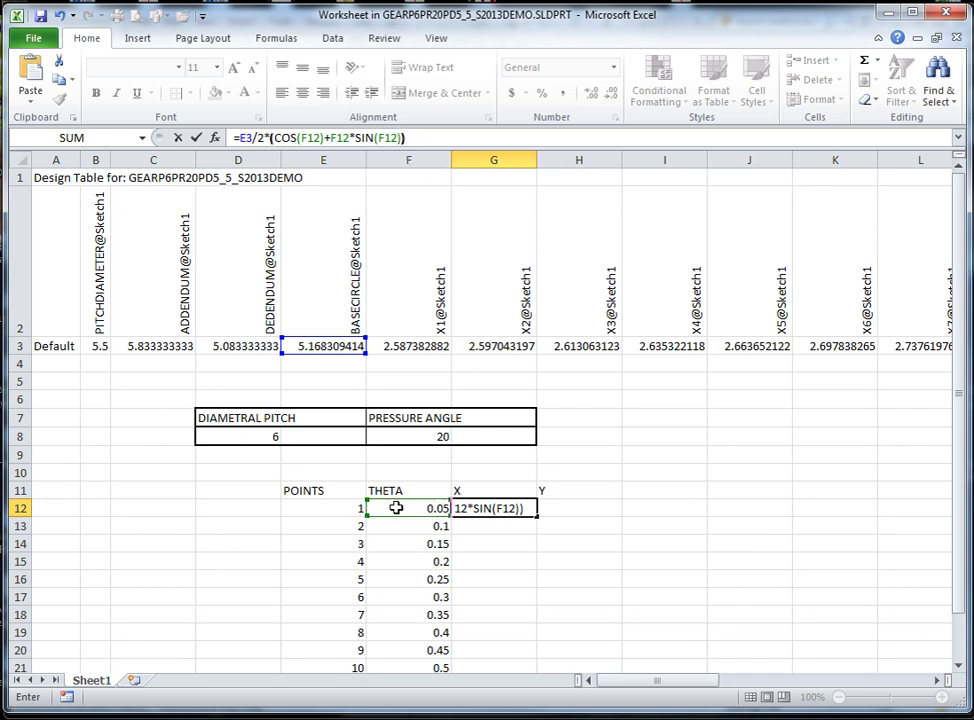
{"action": "key", "text": "Return"}
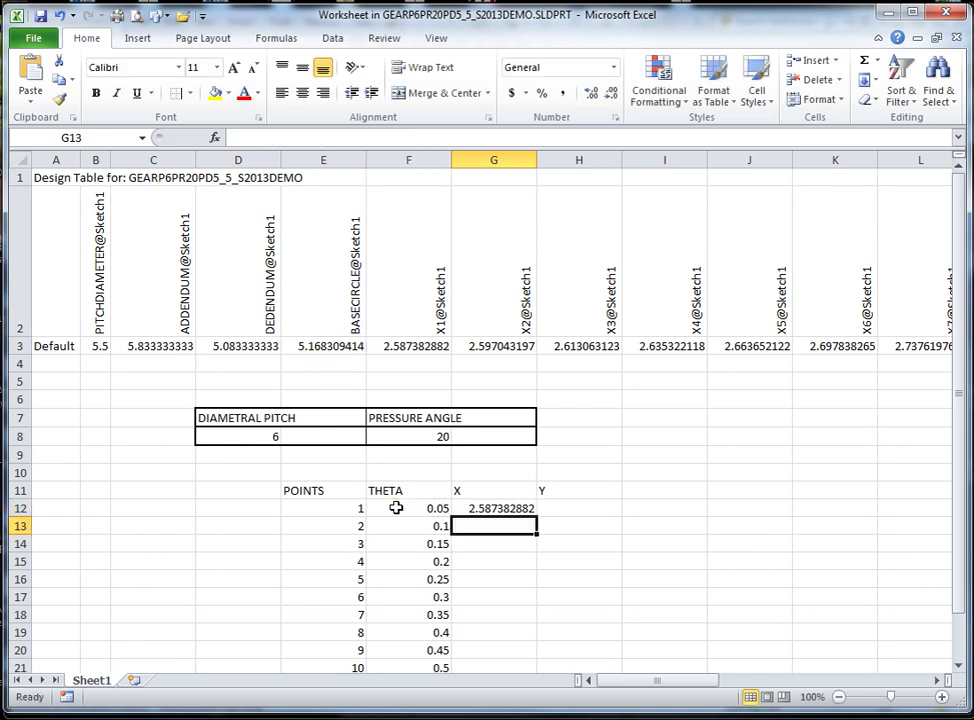
Enter the formula =E3/2*(SIN(F12)-F12*COS(F12)) in H12 for the first point's Y value.
{"action": "left_click", "coordinate": [570, 507]}
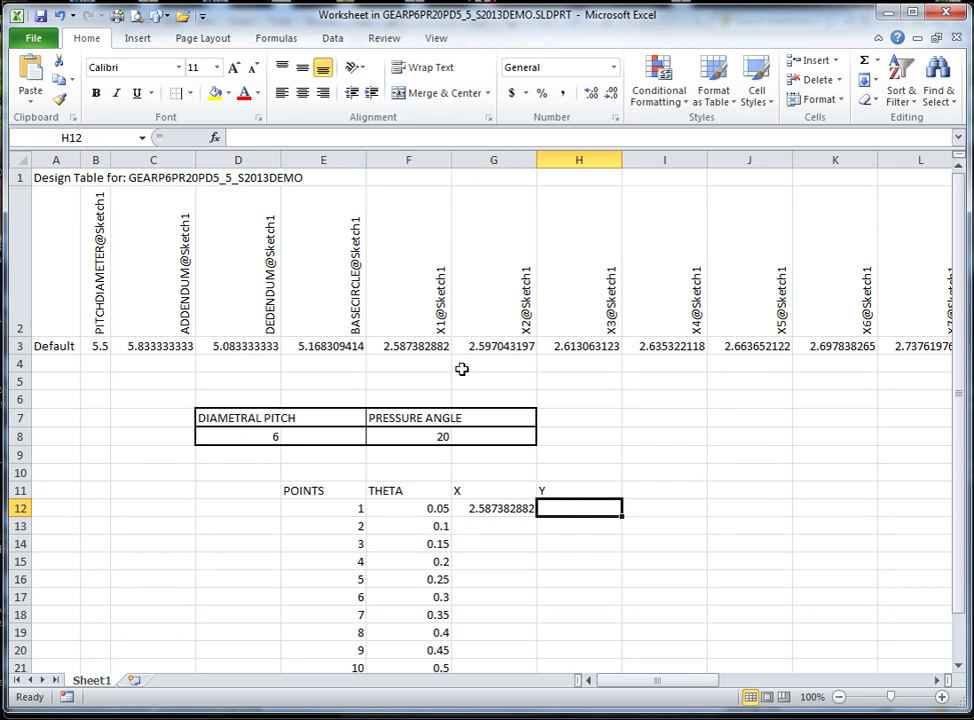
{"action": "left_click", "coordinate": [243, 139]}
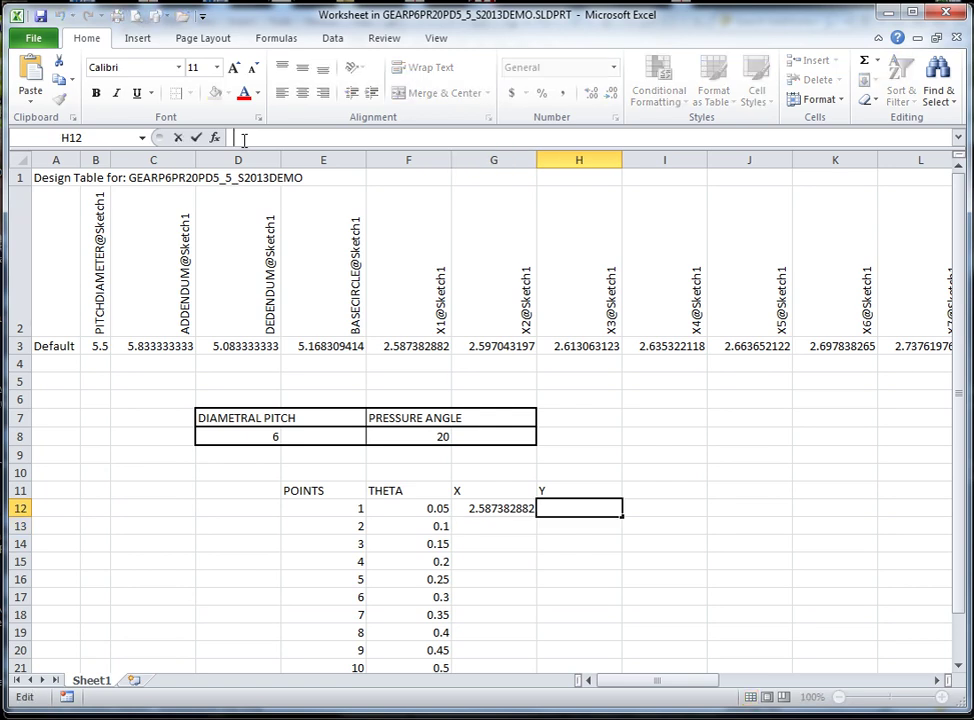
{"action": "type", "text": "="}
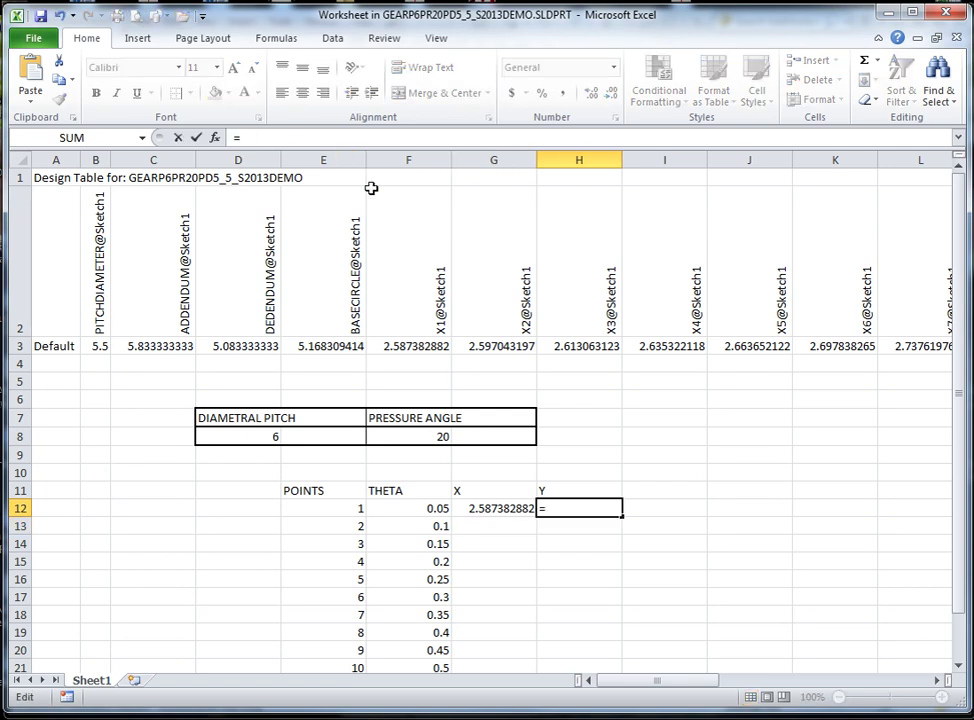
{"action": "left_click", "coordinate": [326, 346]}
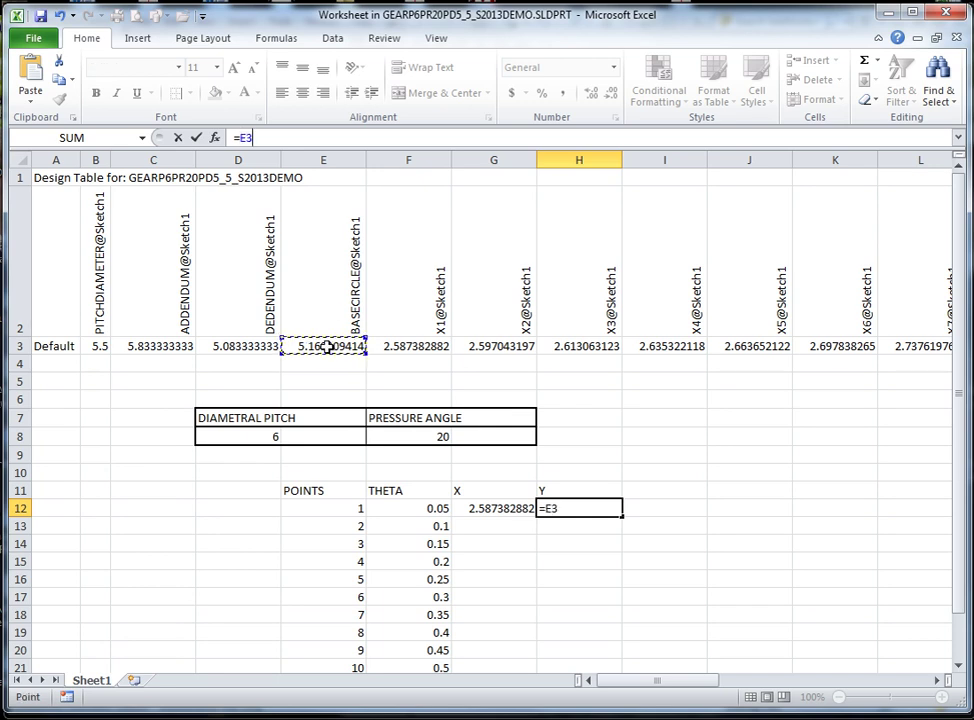
{"action": "type", "text": "/2*"}
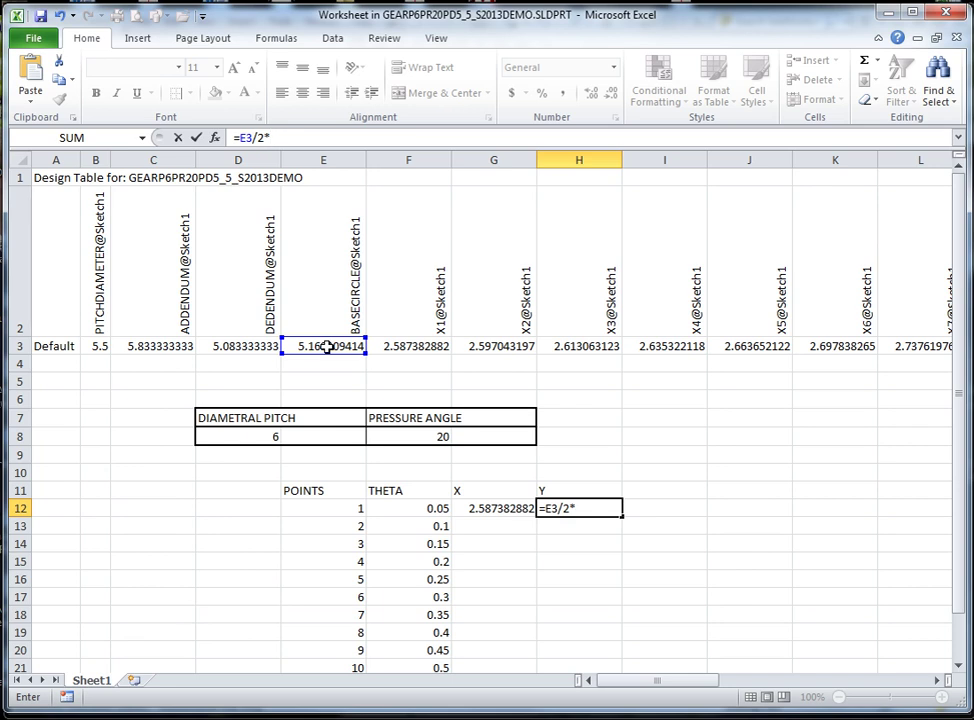
{"action": "type", "text": "(SIN"}
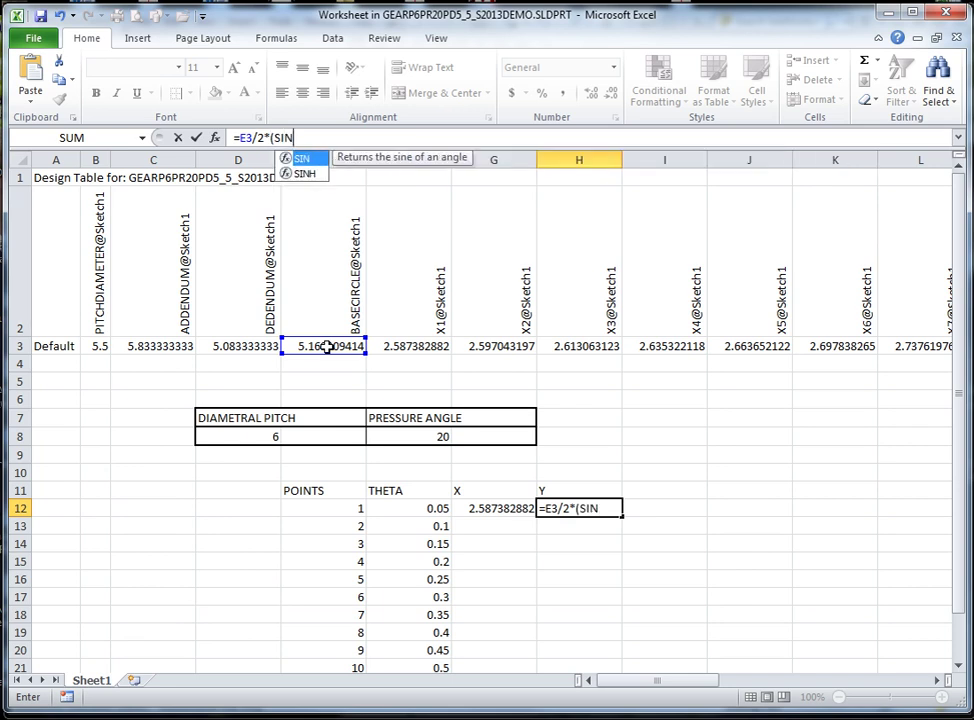
{"action": "left_click", "coordinate": [402, 510]}
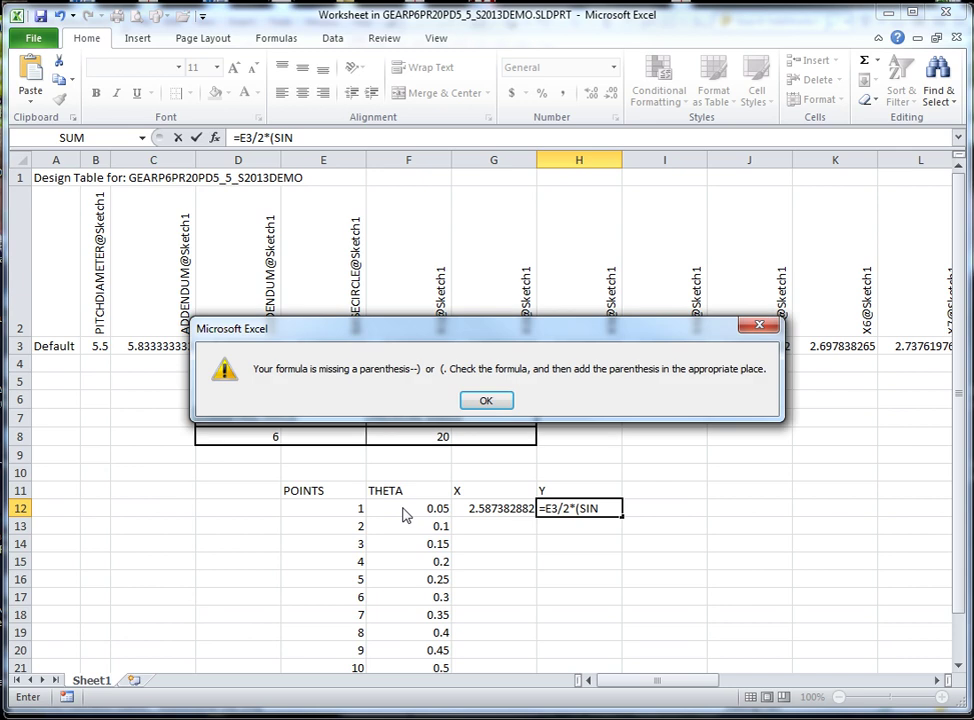
{"action": "left_click", "coordinate": [492, 402]}
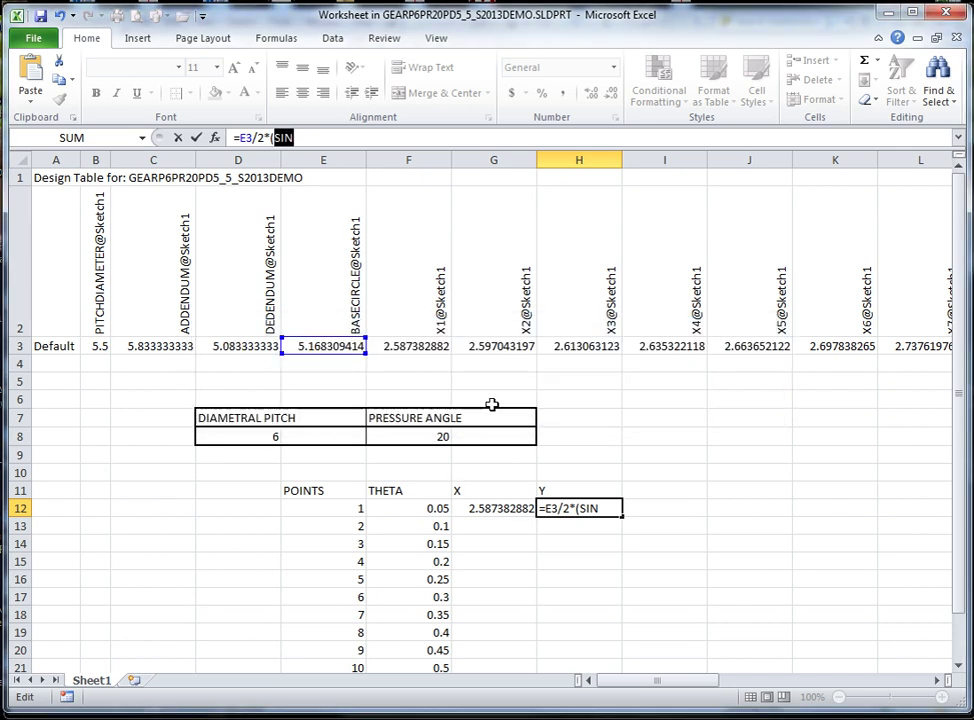
{"action": "left_click", "coordinate": [315, 137]}
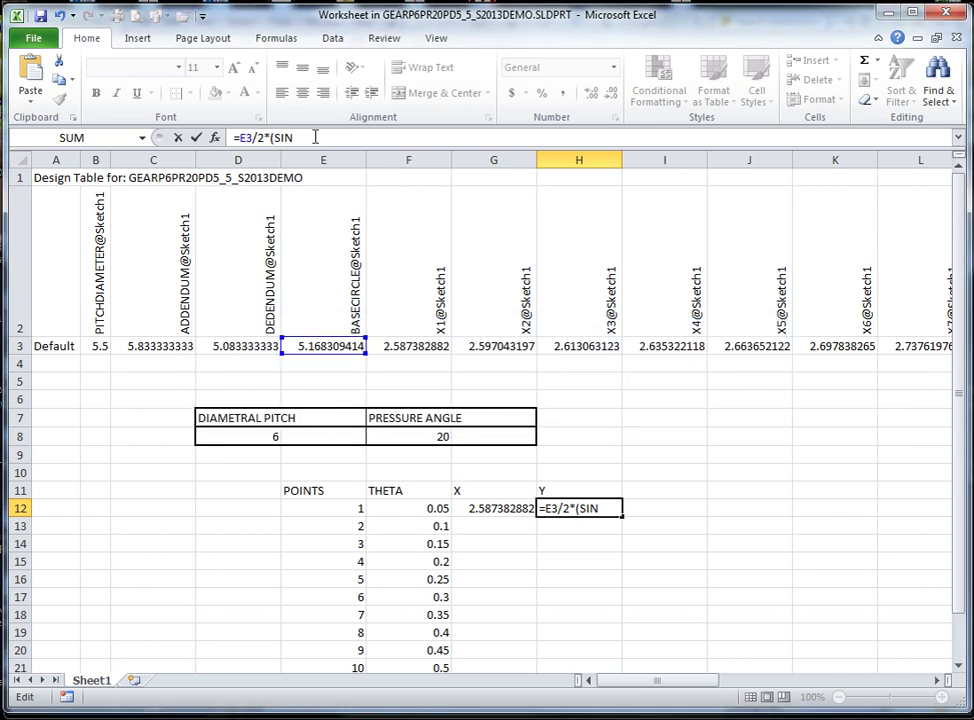
{"action": "type", "text": "("}
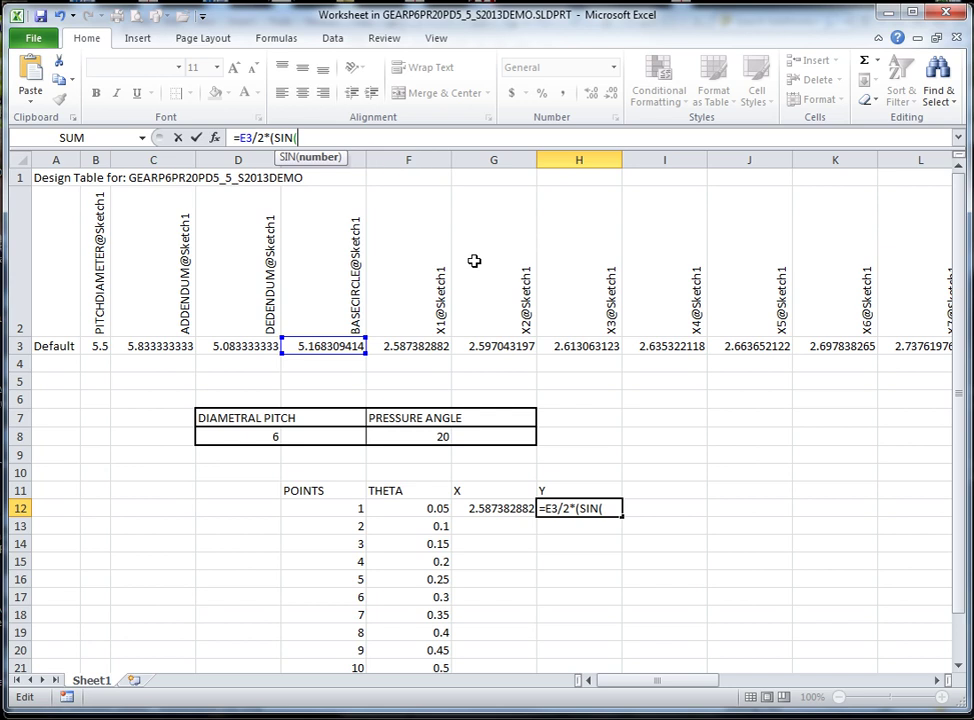
{"action": "left_click", "coordinate": [407, 508]}
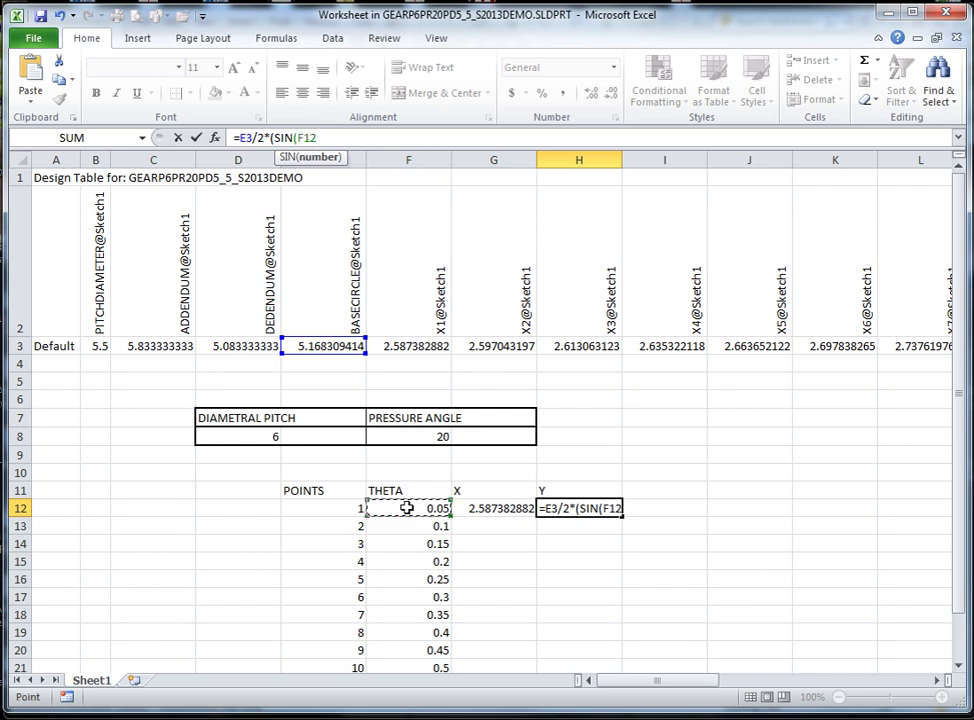
{"action": "type", "text": ")"}
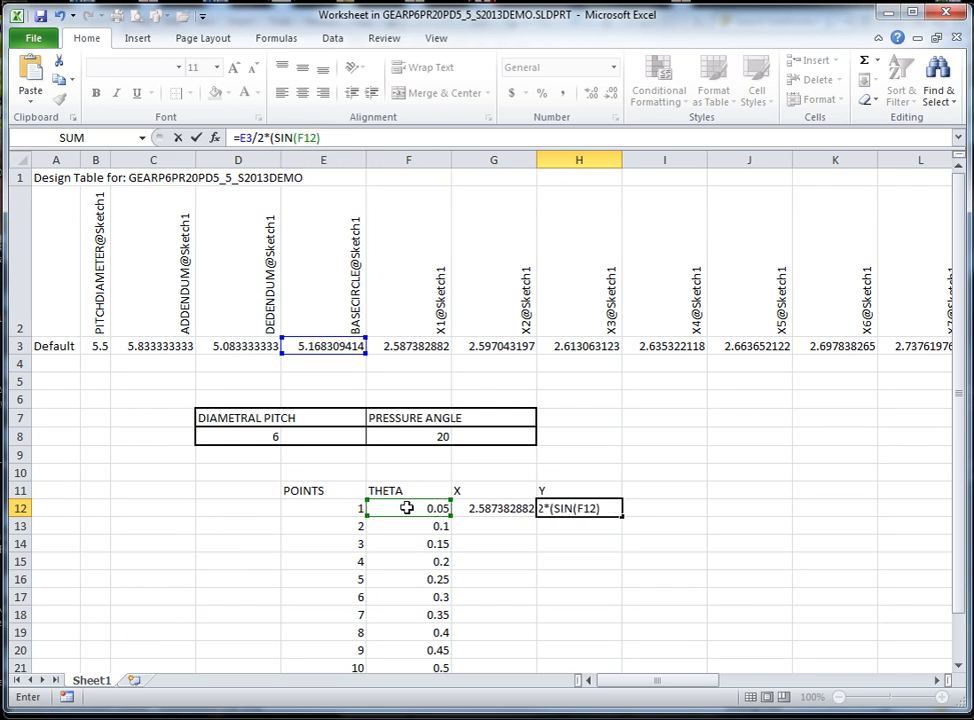
{"action": "type", "text": "-"}
{"action": "left_click", "coordinate": [407, 508]}
{"action": "type", "text": "*"}
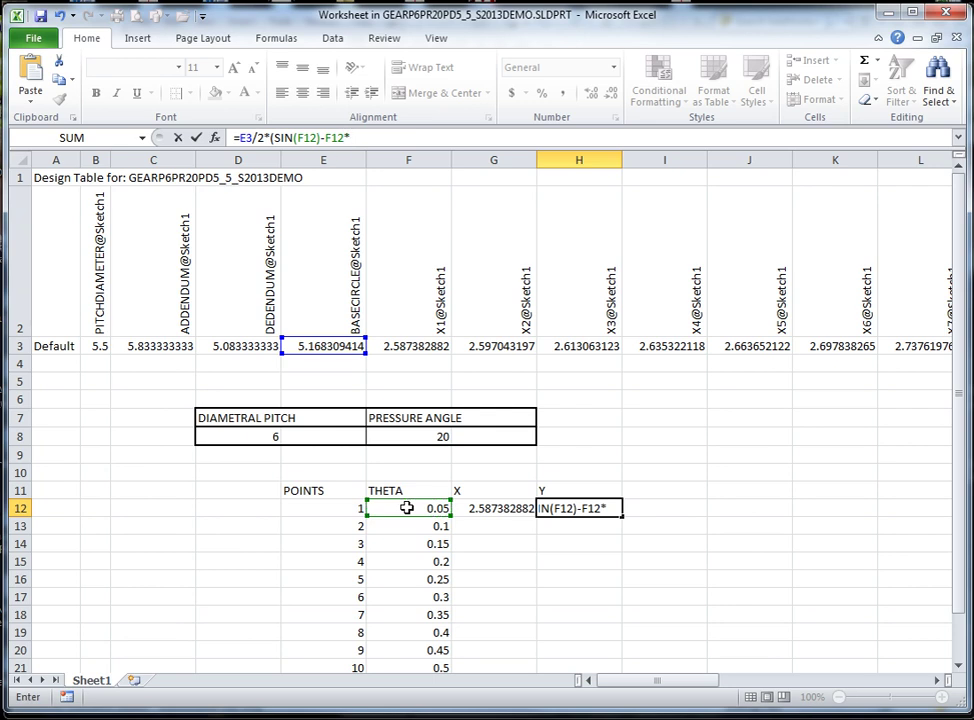
{"action": "type", "text": "COS("}
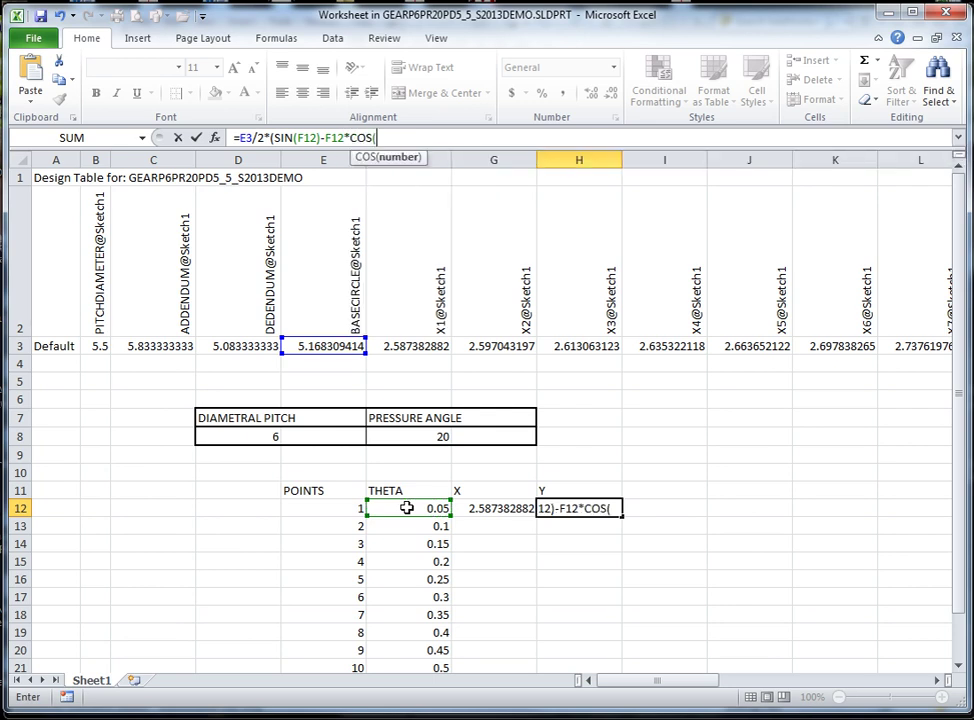
{"action": "left_click", "coordinate": [406, 508]}
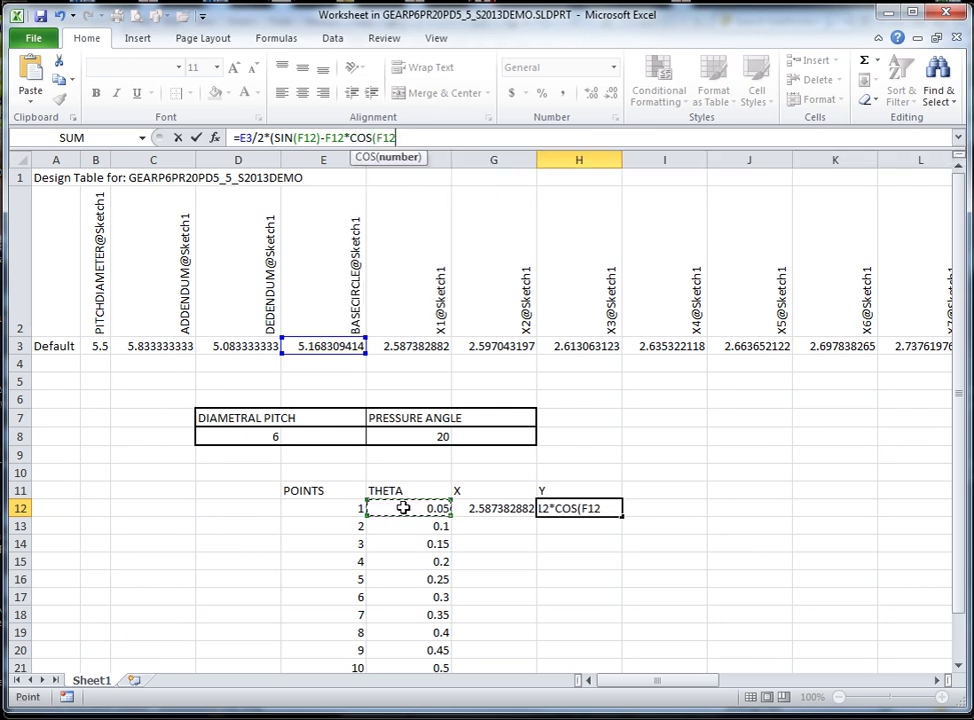
{"action": "type", "text": "))"}
{"action": "key", "text": "Return"}
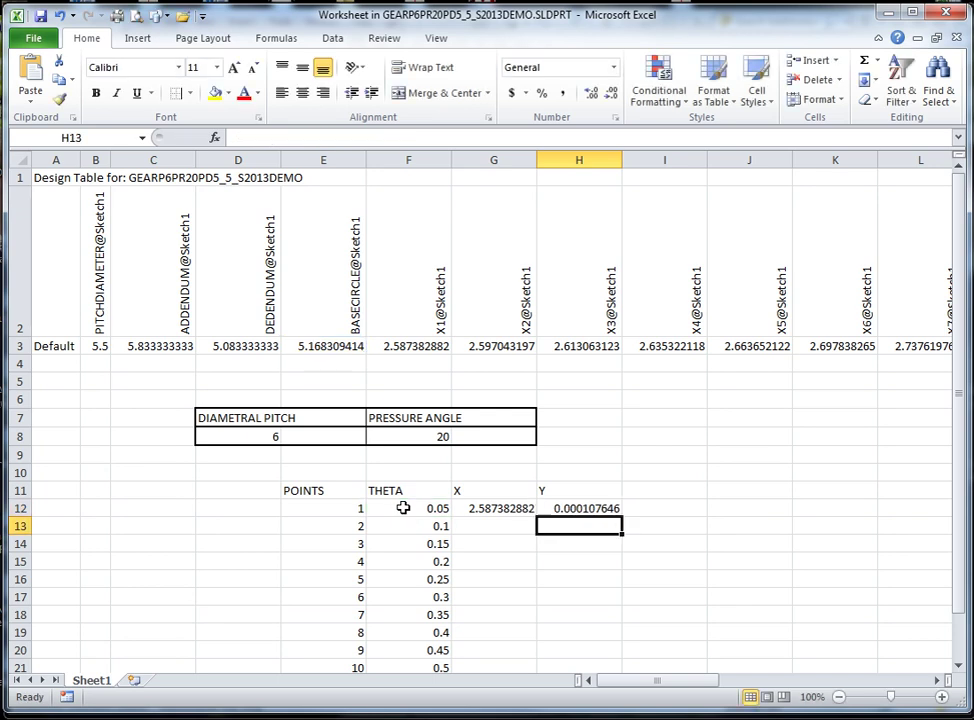